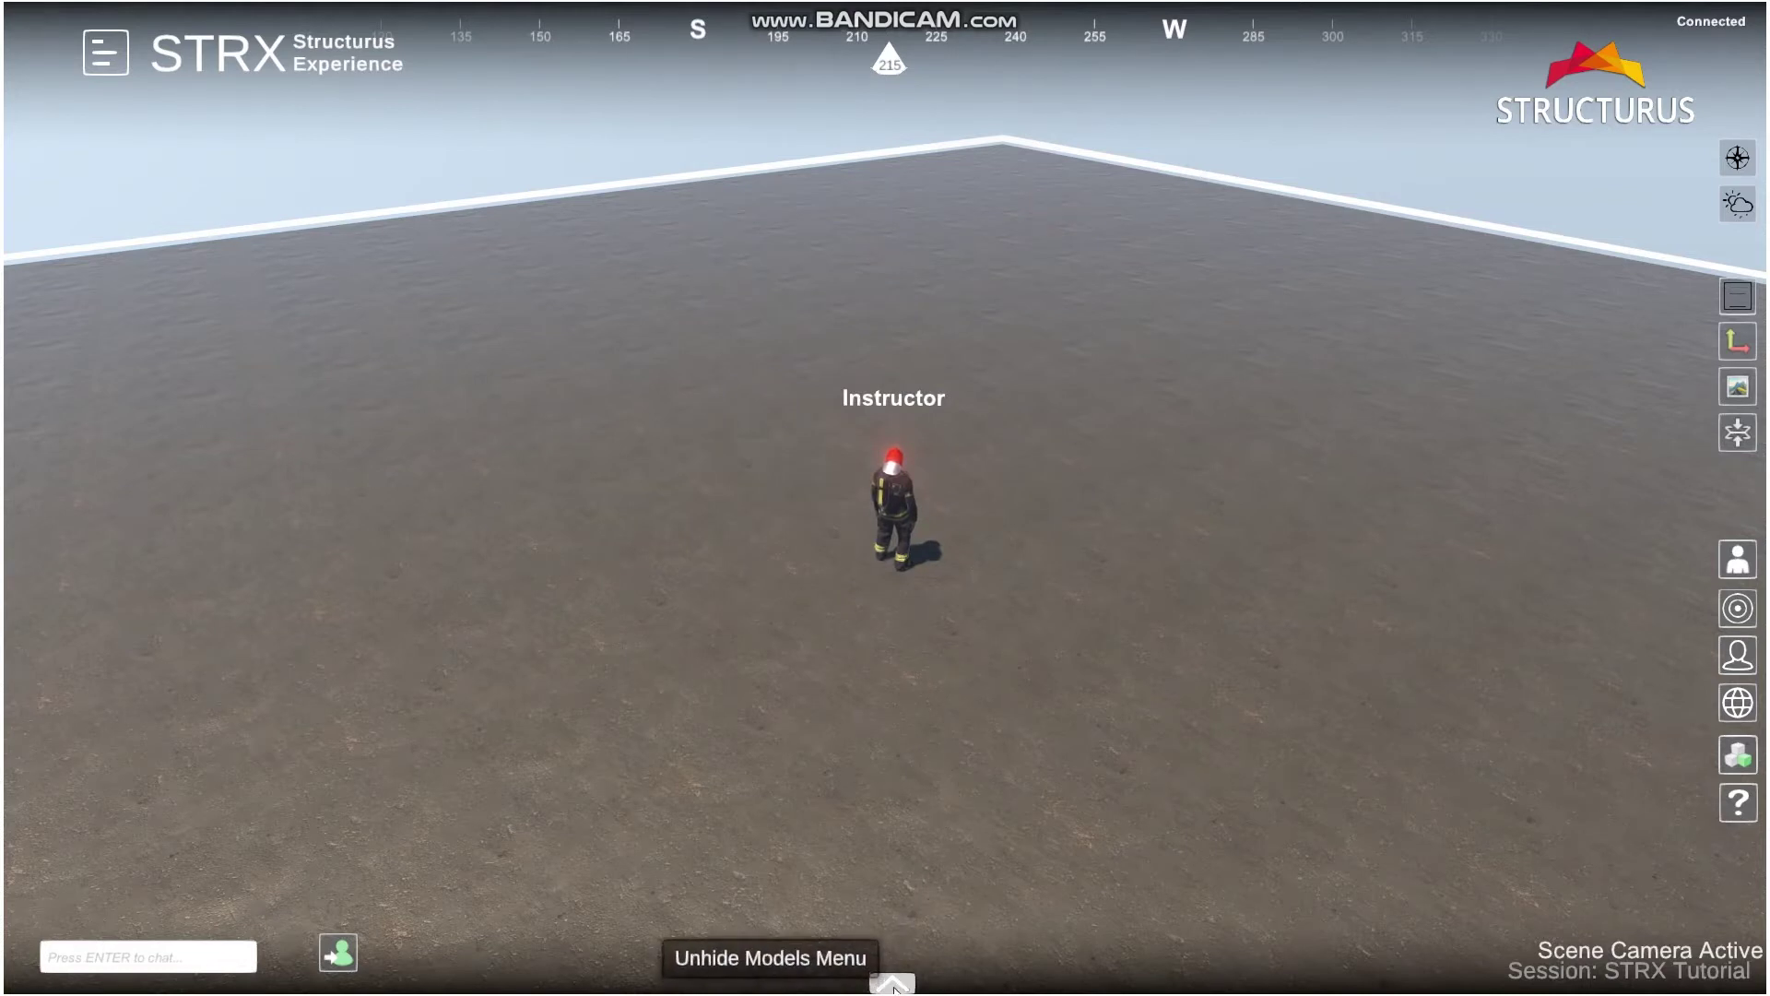
Step: Place an ARFF Airstair Vehicle from the models library on the ground beside the Instructor avatar
{"action": "left_click", "coordinate": [892, 985]}
{"action": "left_click_drag", "start_coordinate": [667, 809], "coordinate": [650, 844]}
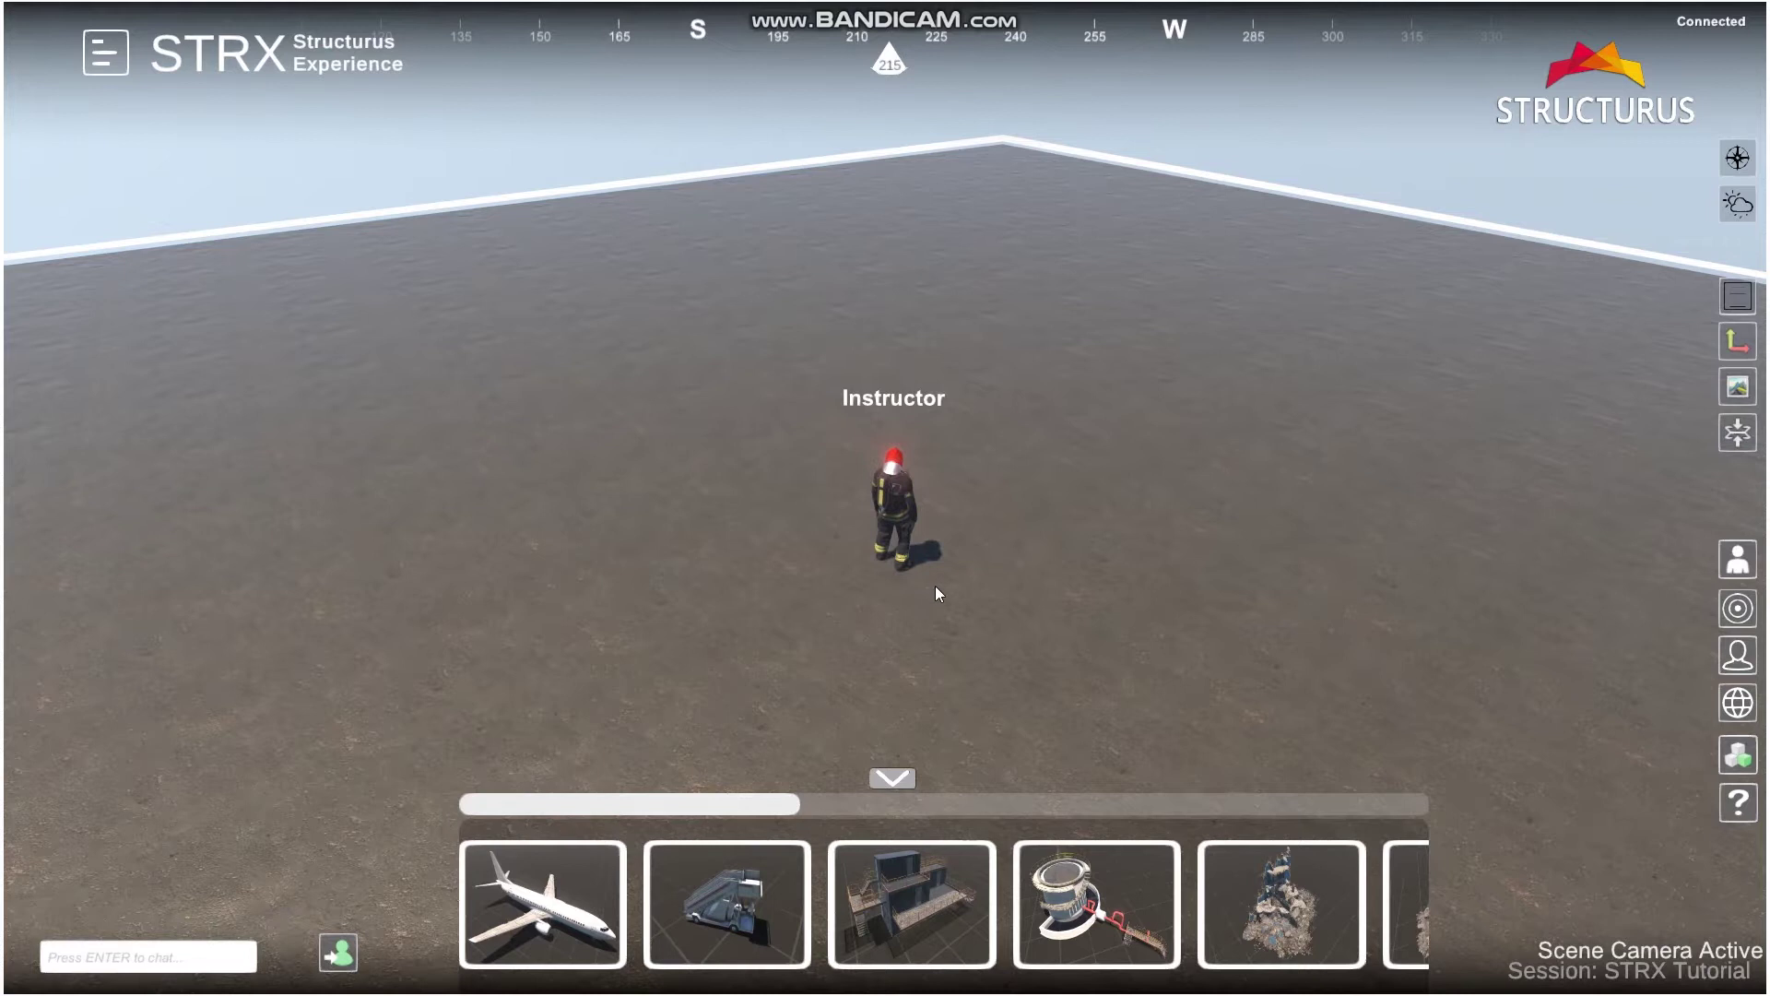
{"action": "scroll", "coordinate": [937, 590], "scroll_direction": "down", "scroll_amount": 2}
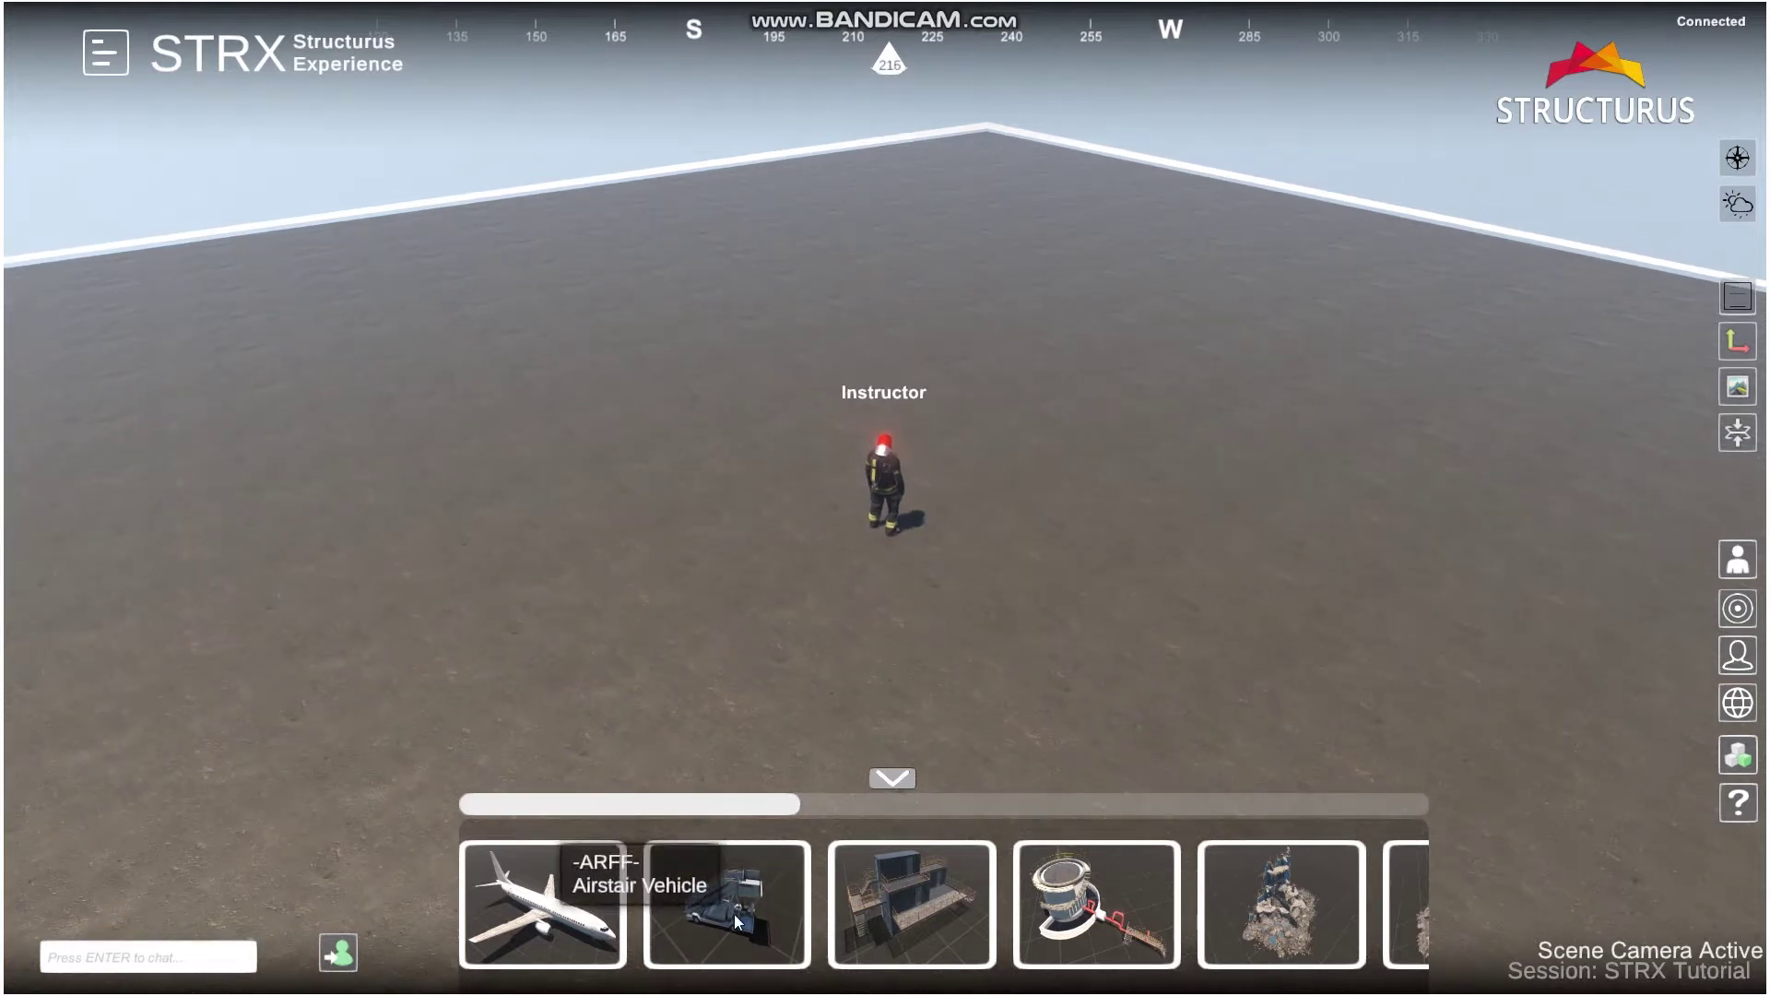
{"action": "left_click_drag", "start_coordinate": [734, 915], "coordinate": [635, 480]}
{"action": "scroll", "coordinate": [1232, 473], "scroll_direction": "up", "scroll_amount": 6}
{"action": "scroll", "coordinate": [1232, 473], "scroll_direction": "up", "scroll_amount": 3, "text": "shift"}
{"action": "scroll", "coordinate": [1232, 473], "scroll_direction": "down", "scroll_amount": 5}
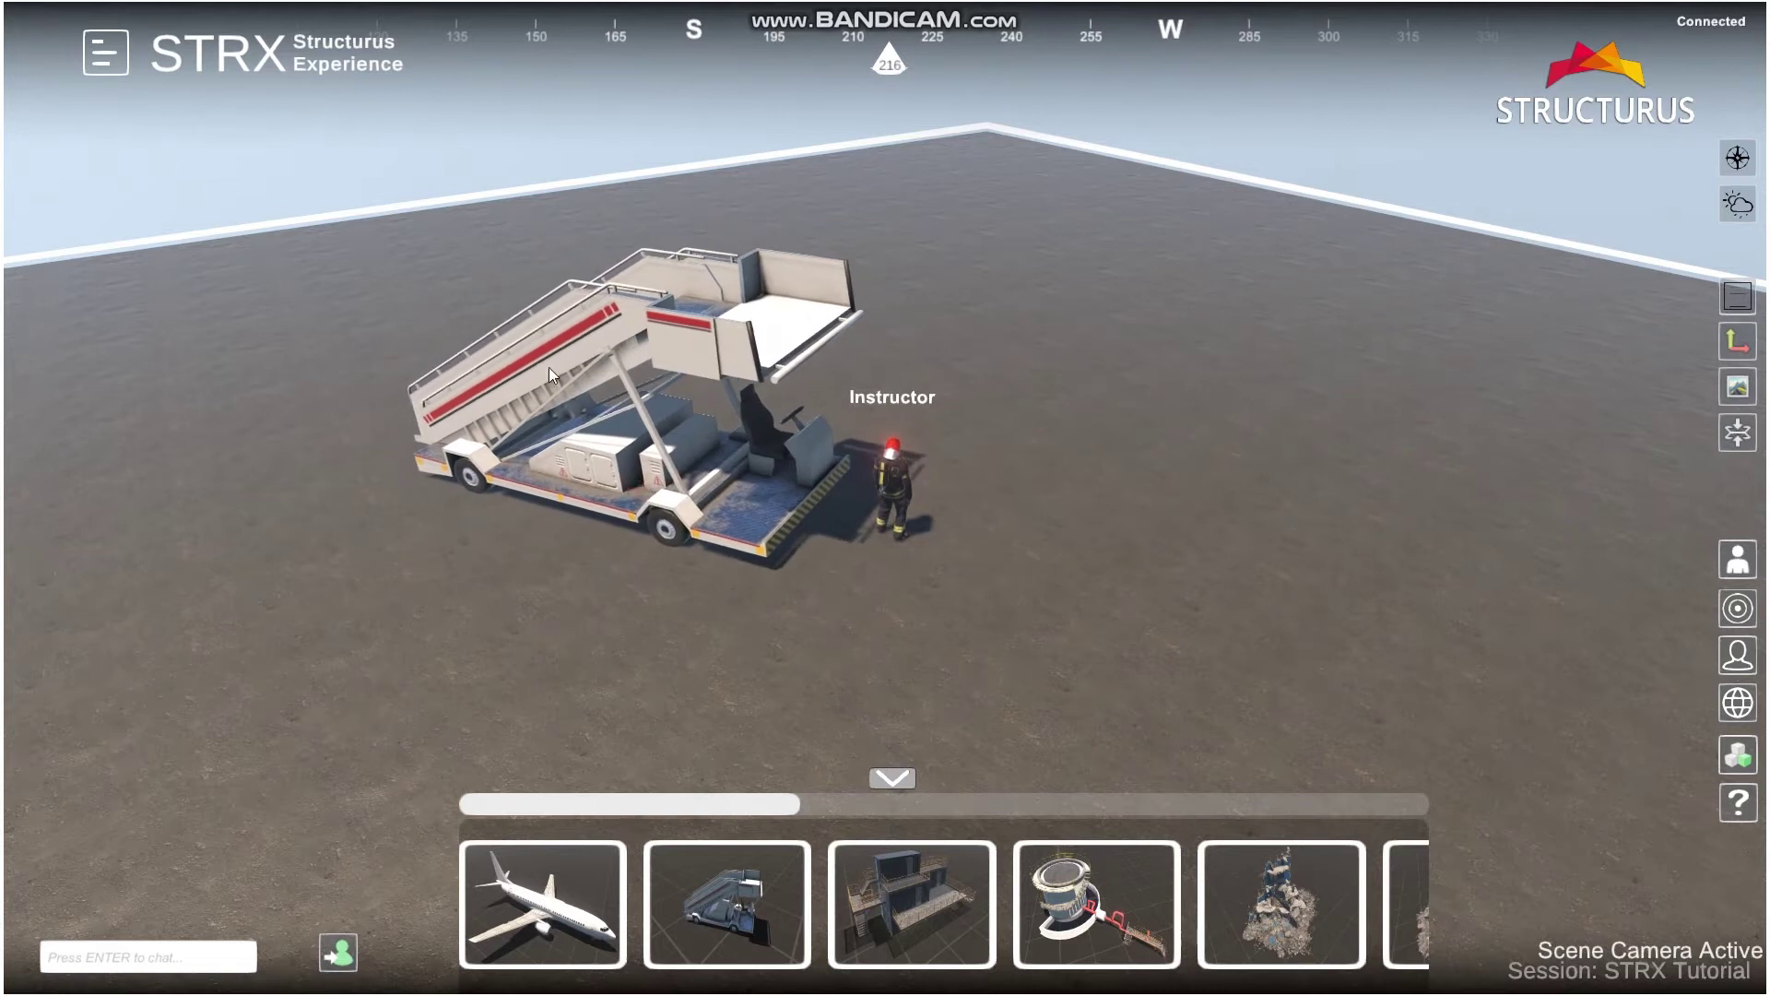
Step: Reposition the airstair vehicle to the other side of the Instructor and rotate it so its stairs slope the opposite way
{"action": "middle_click_drag", "start_coordinate": [389, 429], "coordinate": [1082, 644]}
{"action": "scroll", "coordinate": [1082, 644], "scroll_direction": "down", "scroll_amount": 4}
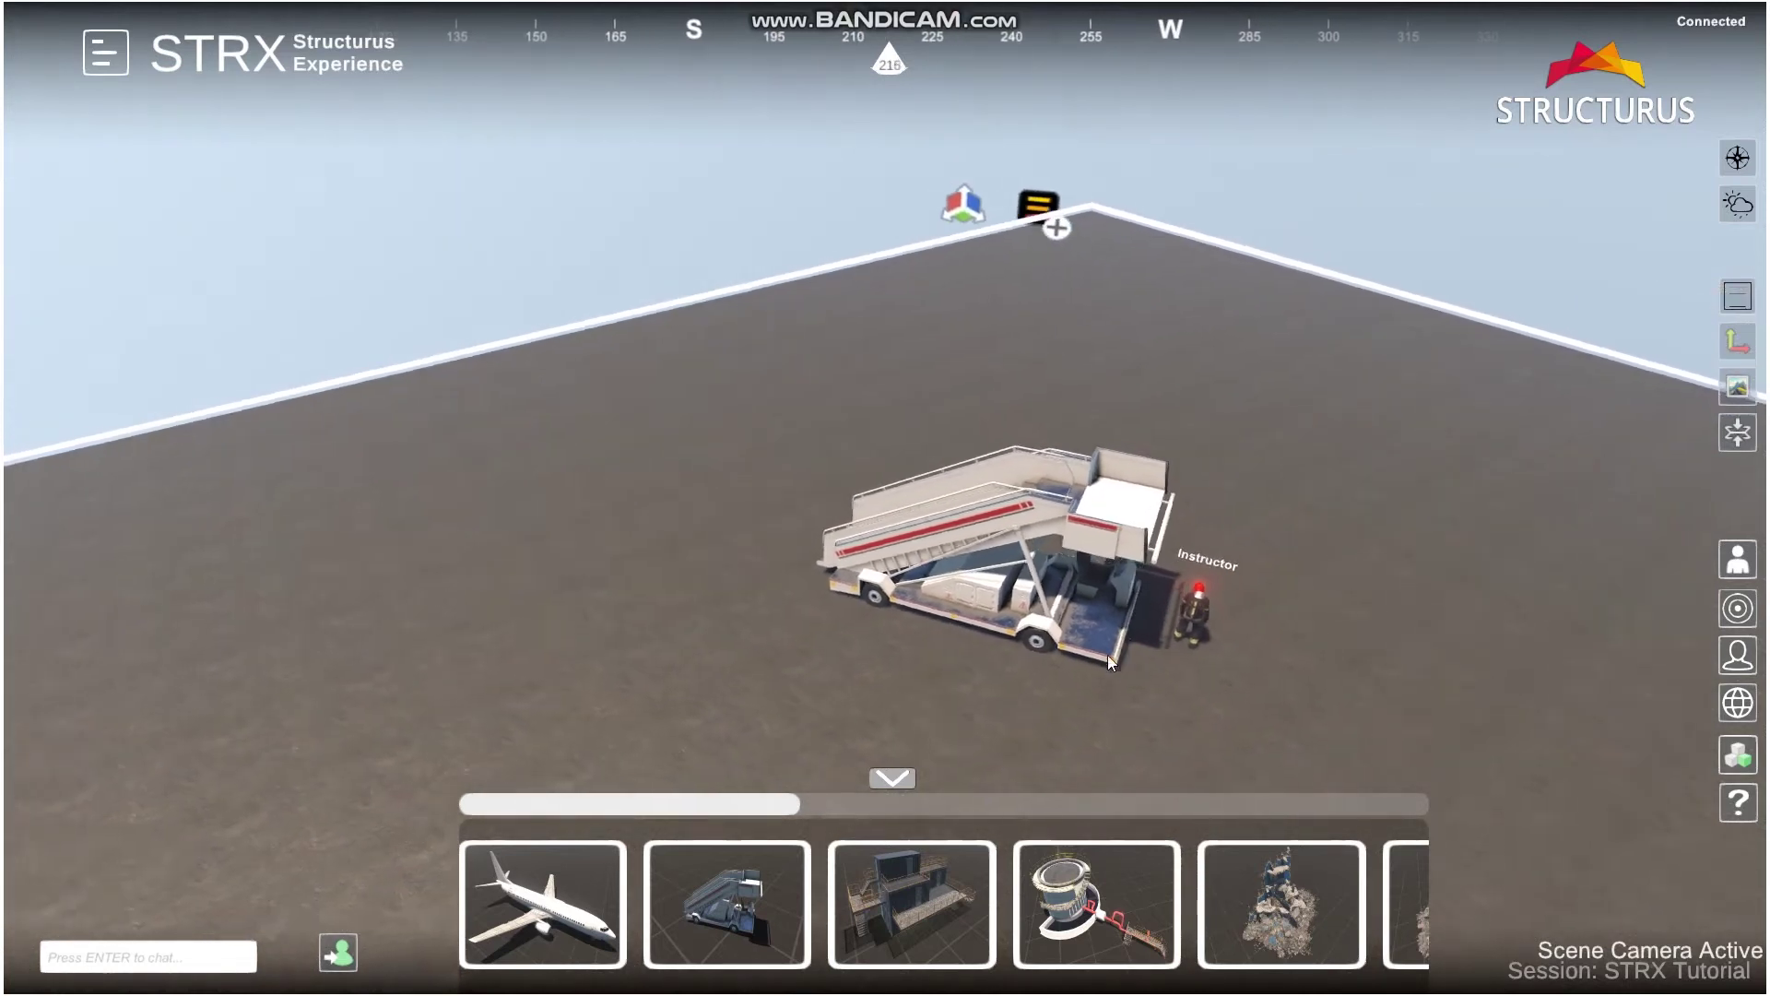
{"action": "right_click_drag", "start_coordinate": [1108, 656], "coordinate": [1158, 655]}
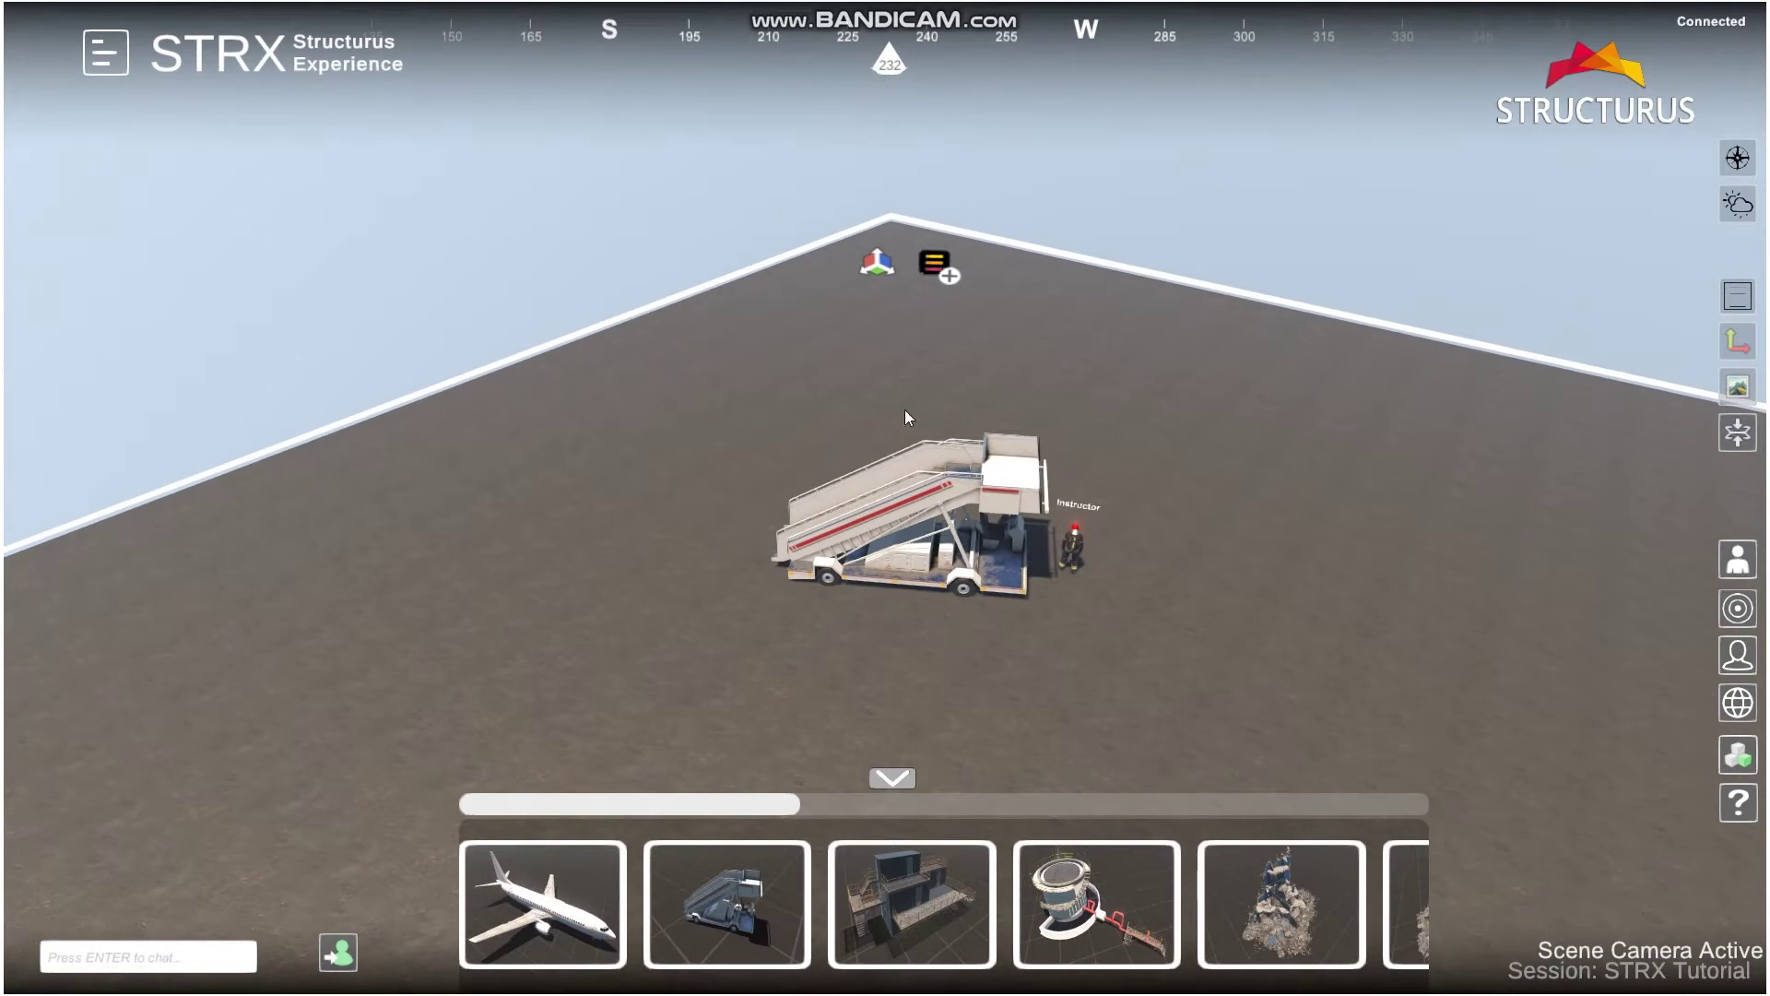
{"action": "left_click", "coordinate": [883, 270]}
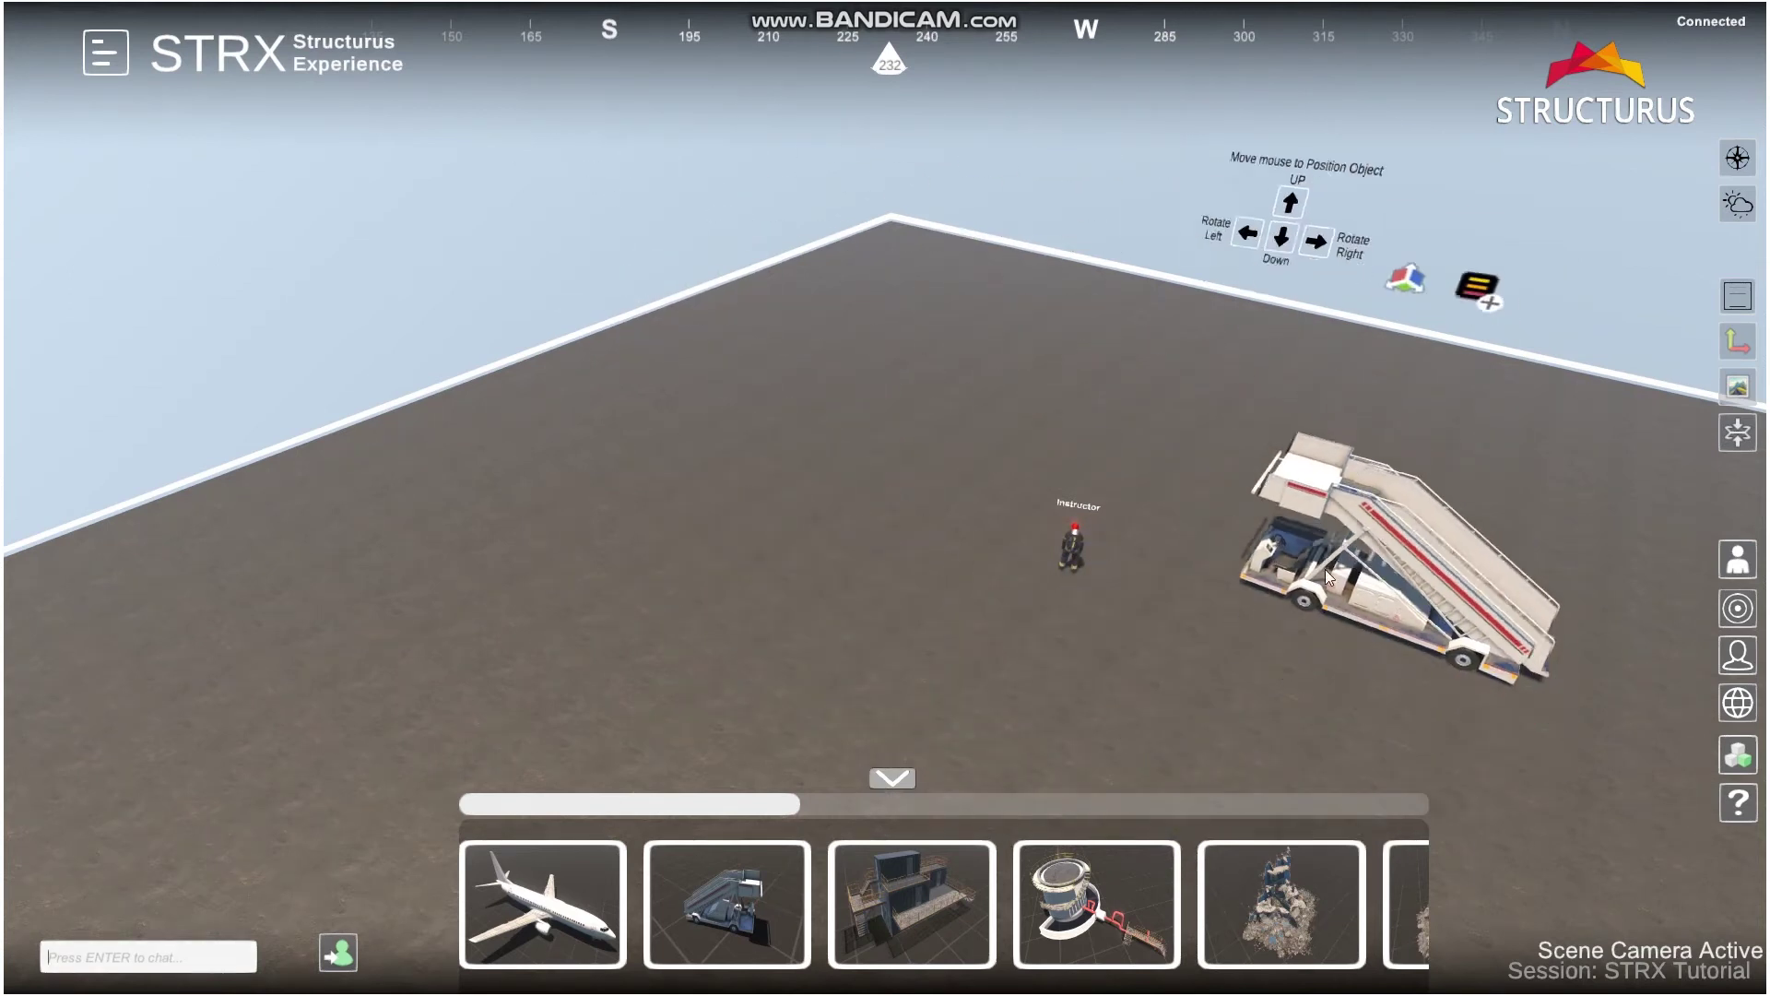
Step: Bring up the options of the Air Stairs vehicle and delete it from the scene
{"action": "right_click_drag", "start_coordinate": [941, 621], "coordinate": [887, 614]}
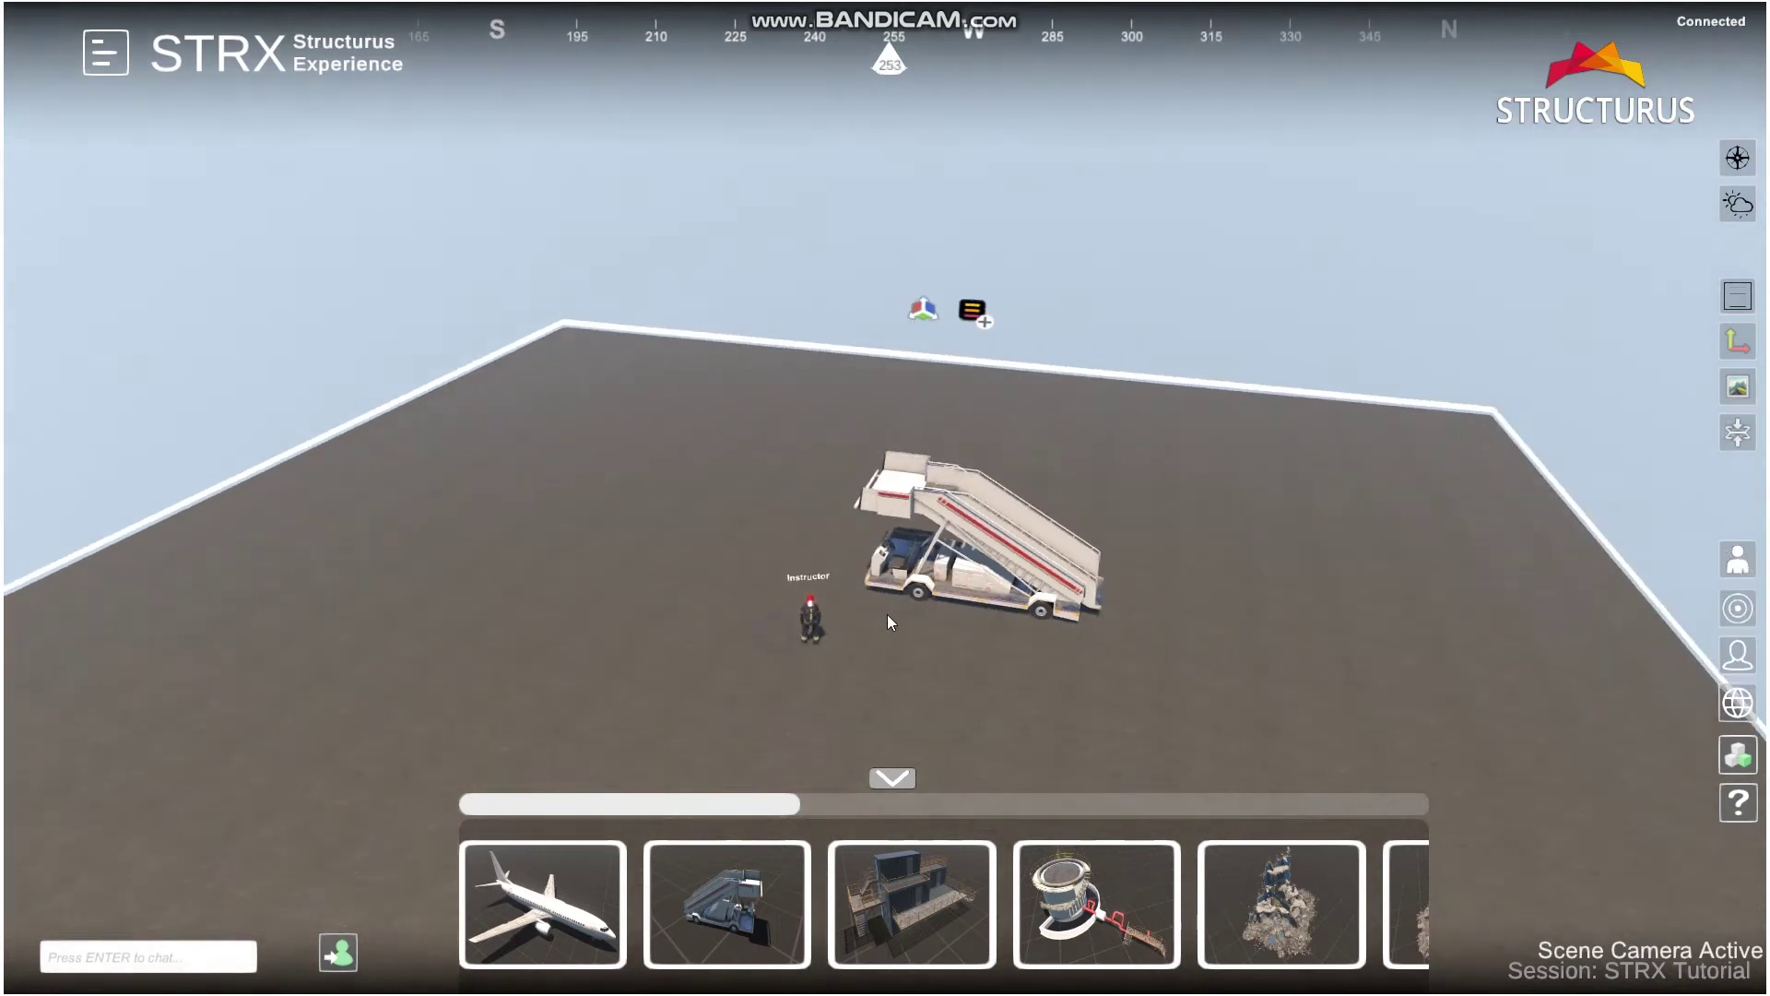
{"action": "middle_click_drag", "start_coordinate": [913, 607], "coordinate": [1115, 497]}
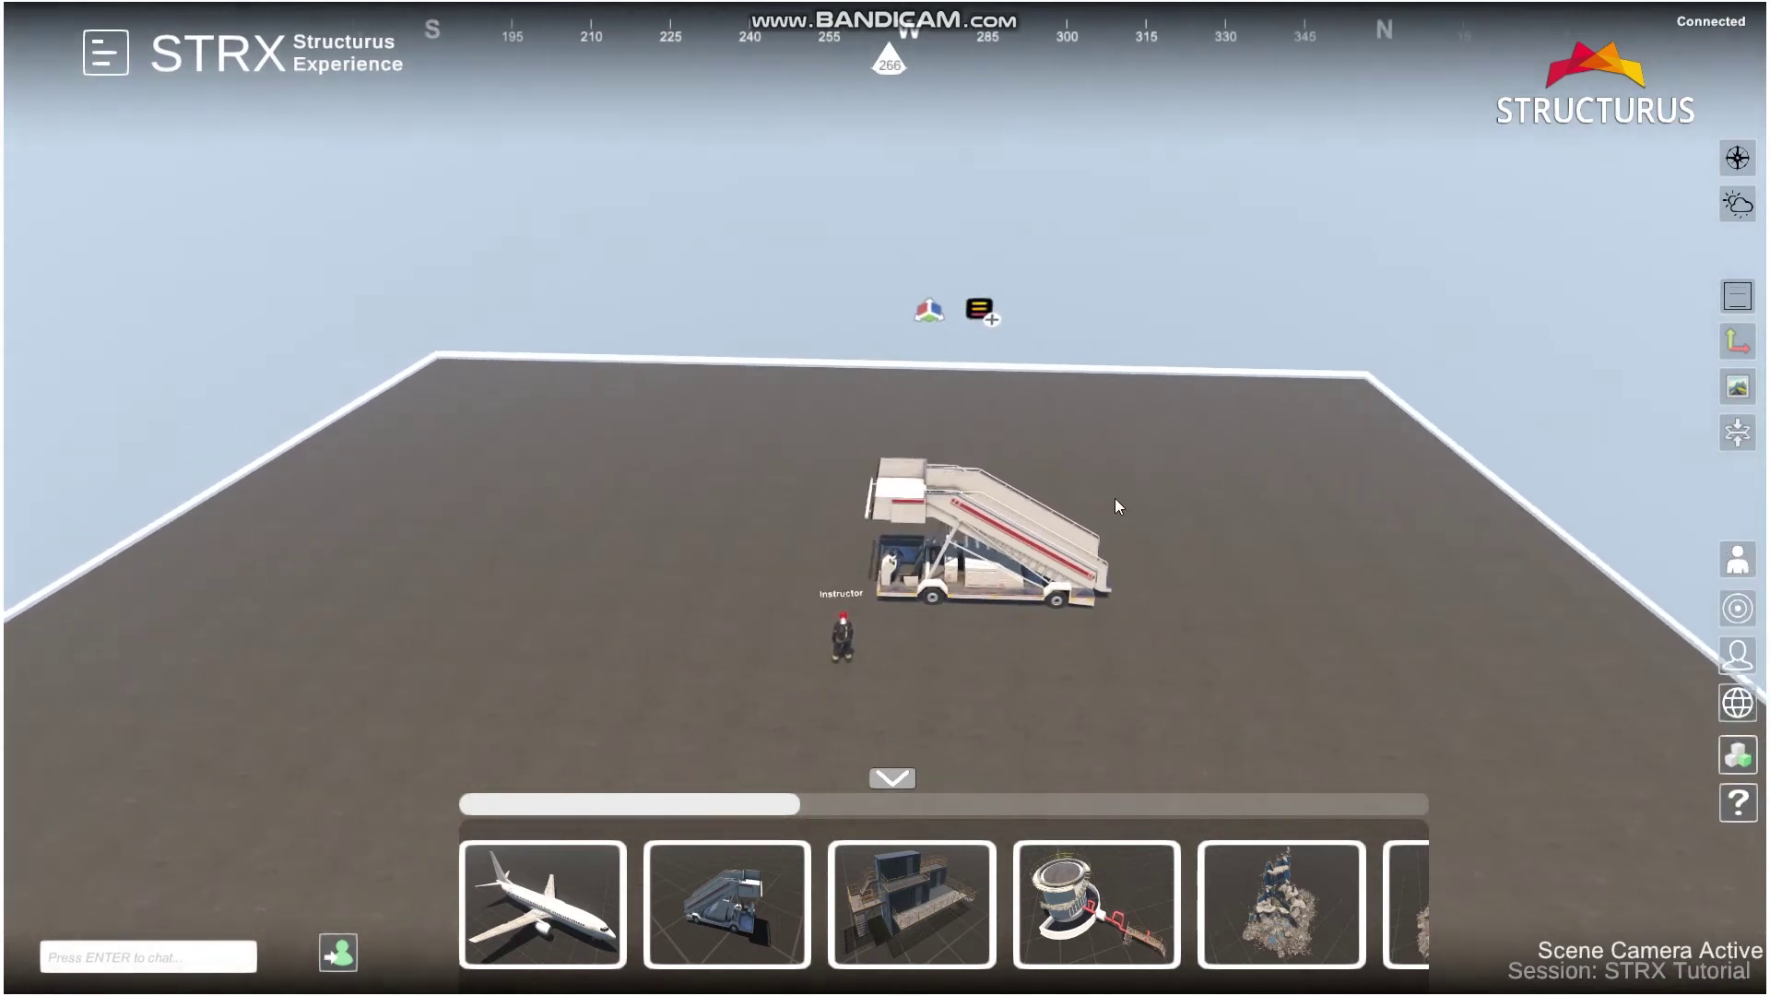
{"action": "left_click", "coordinate": [981, 318]}
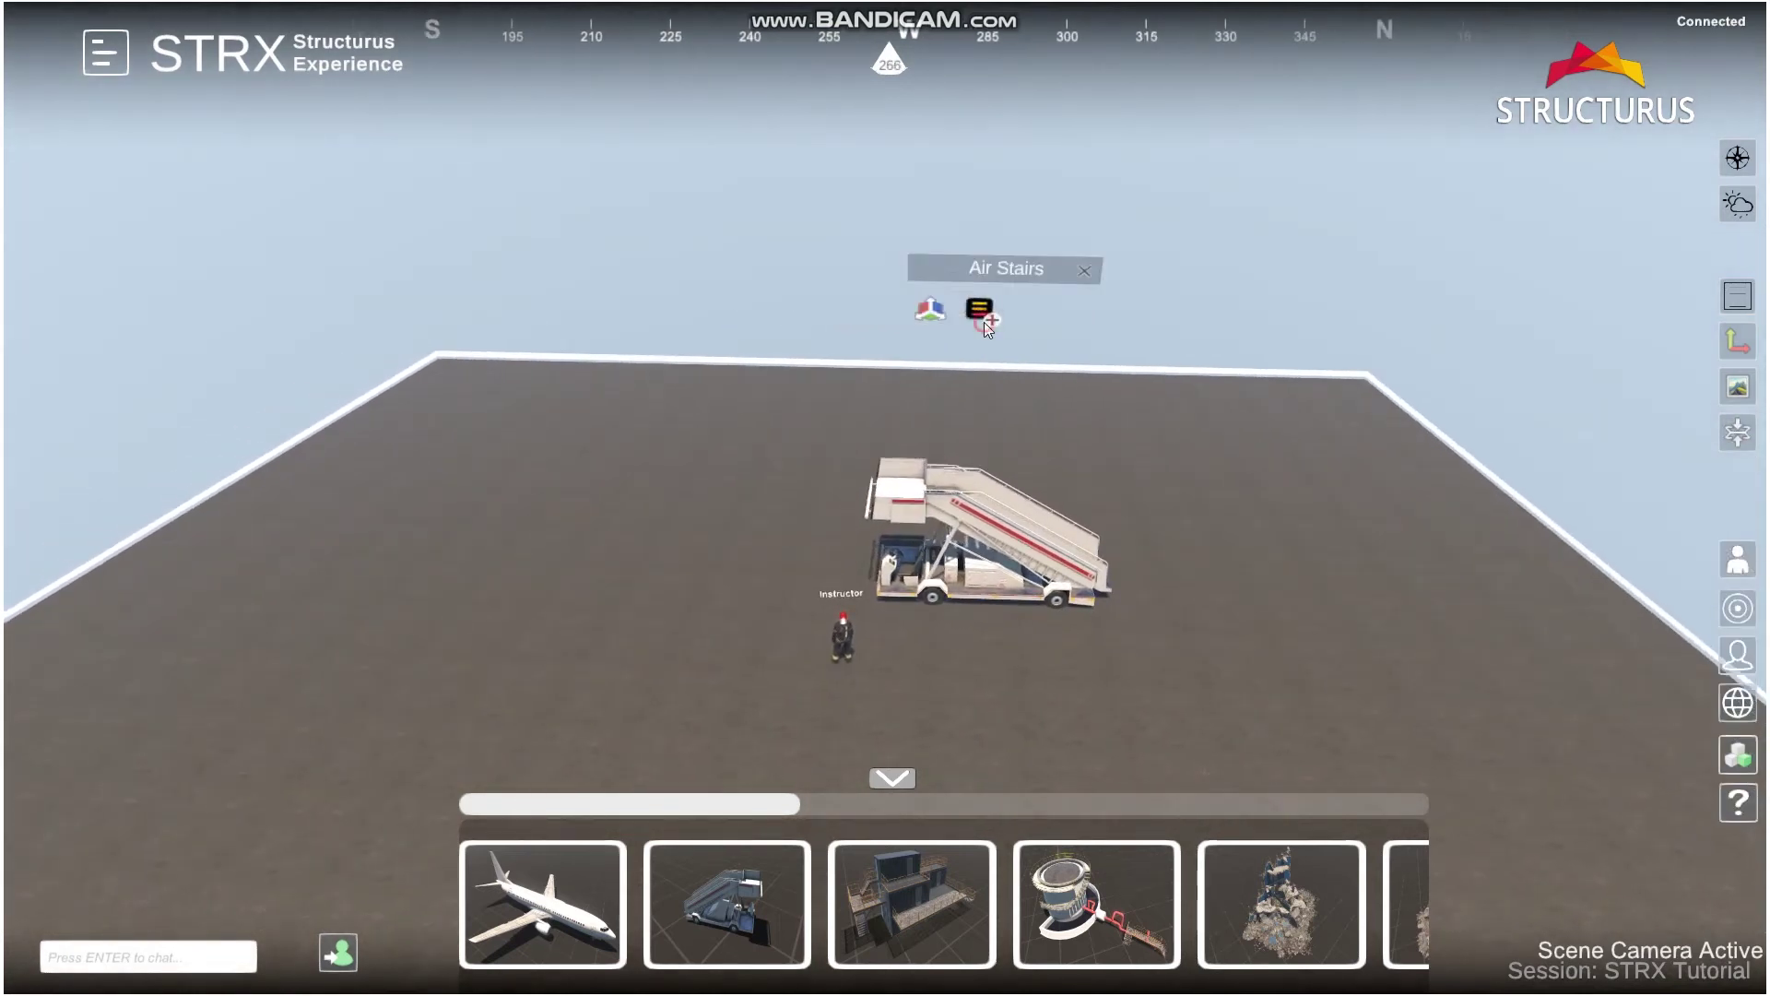
{"action": "left_click", "coordinate": [1086, 273]}
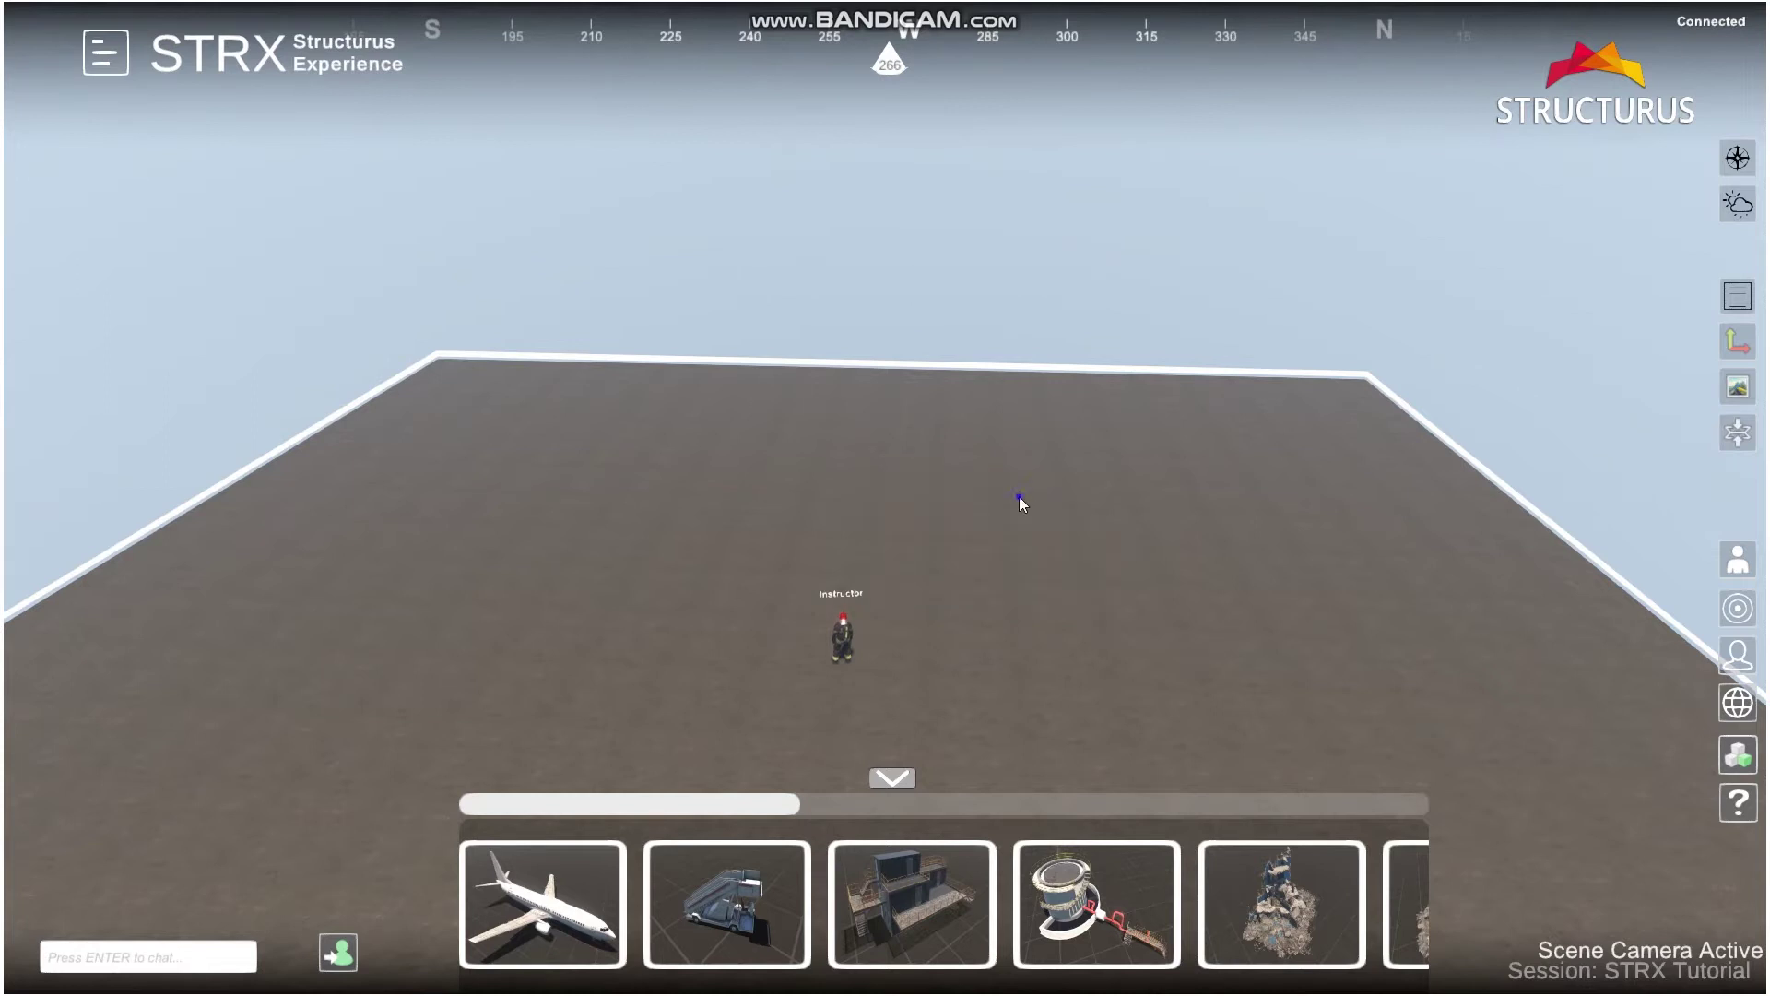
Step: Switch the scene environment to the one with the yellow warehouse and close the environment selection
{"action": "right_click_drag", "start_coordinate": [1020, 496], "coordinate": [990, 517]}
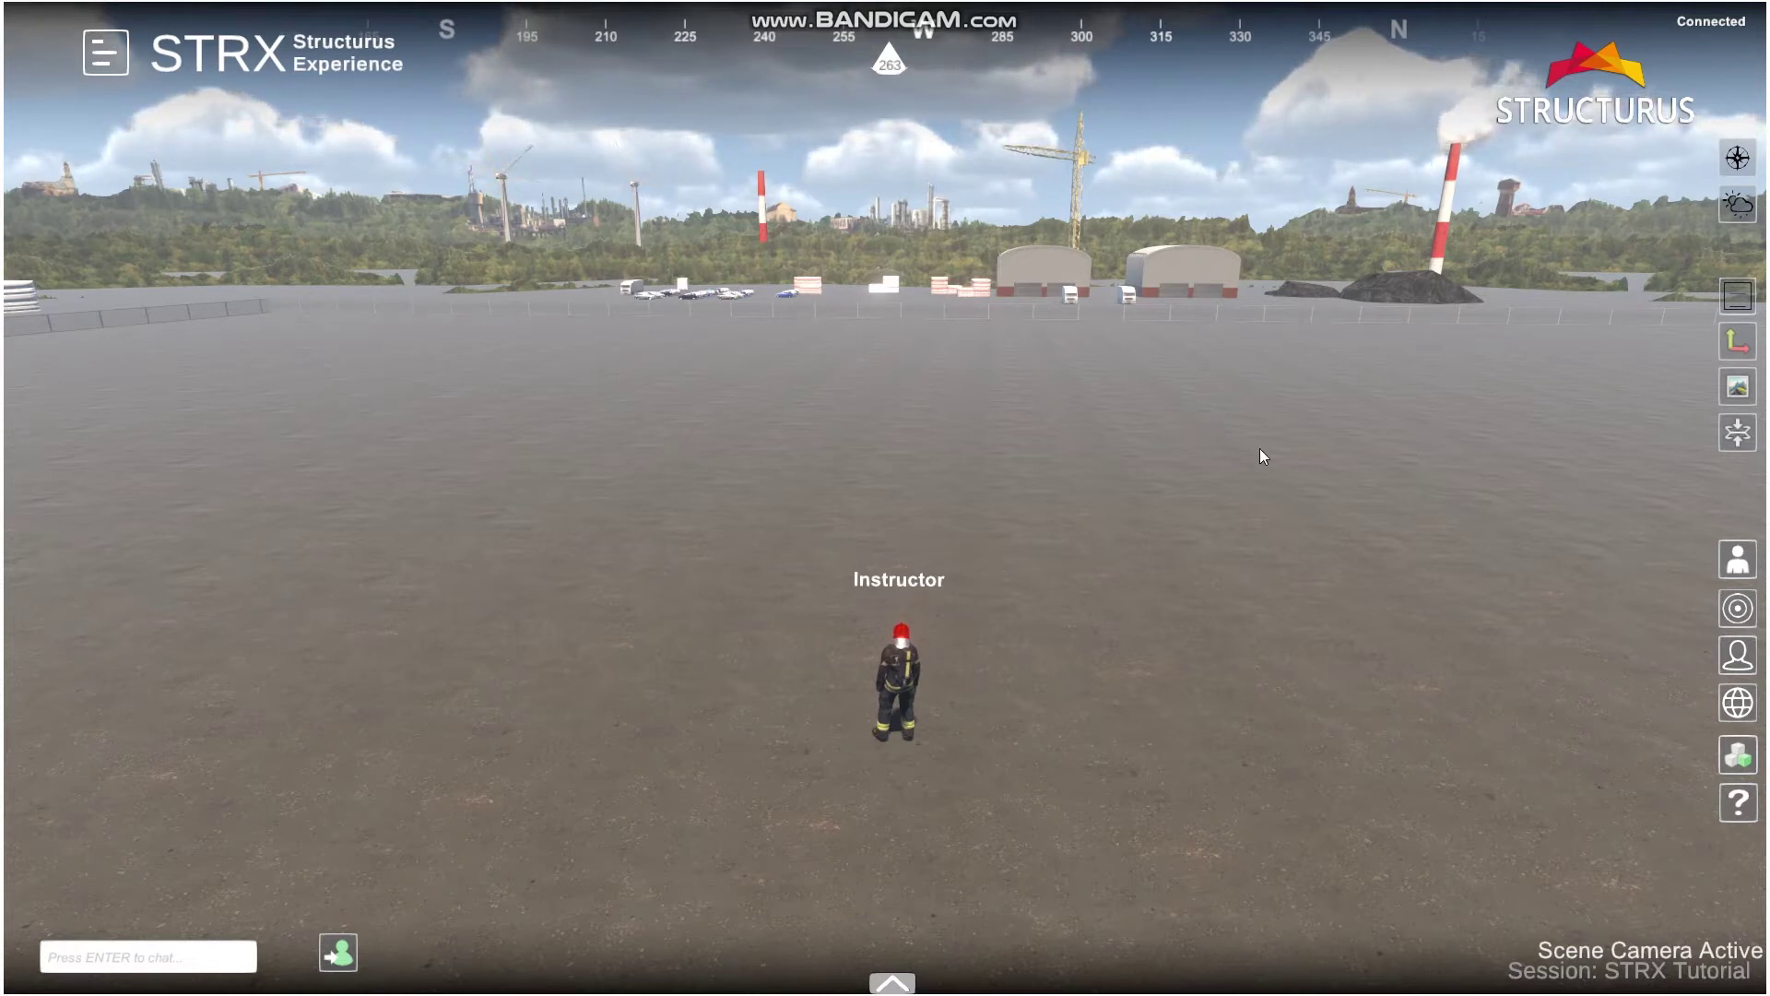
{"action": "left_click", "coordinate": [1735, 390]}
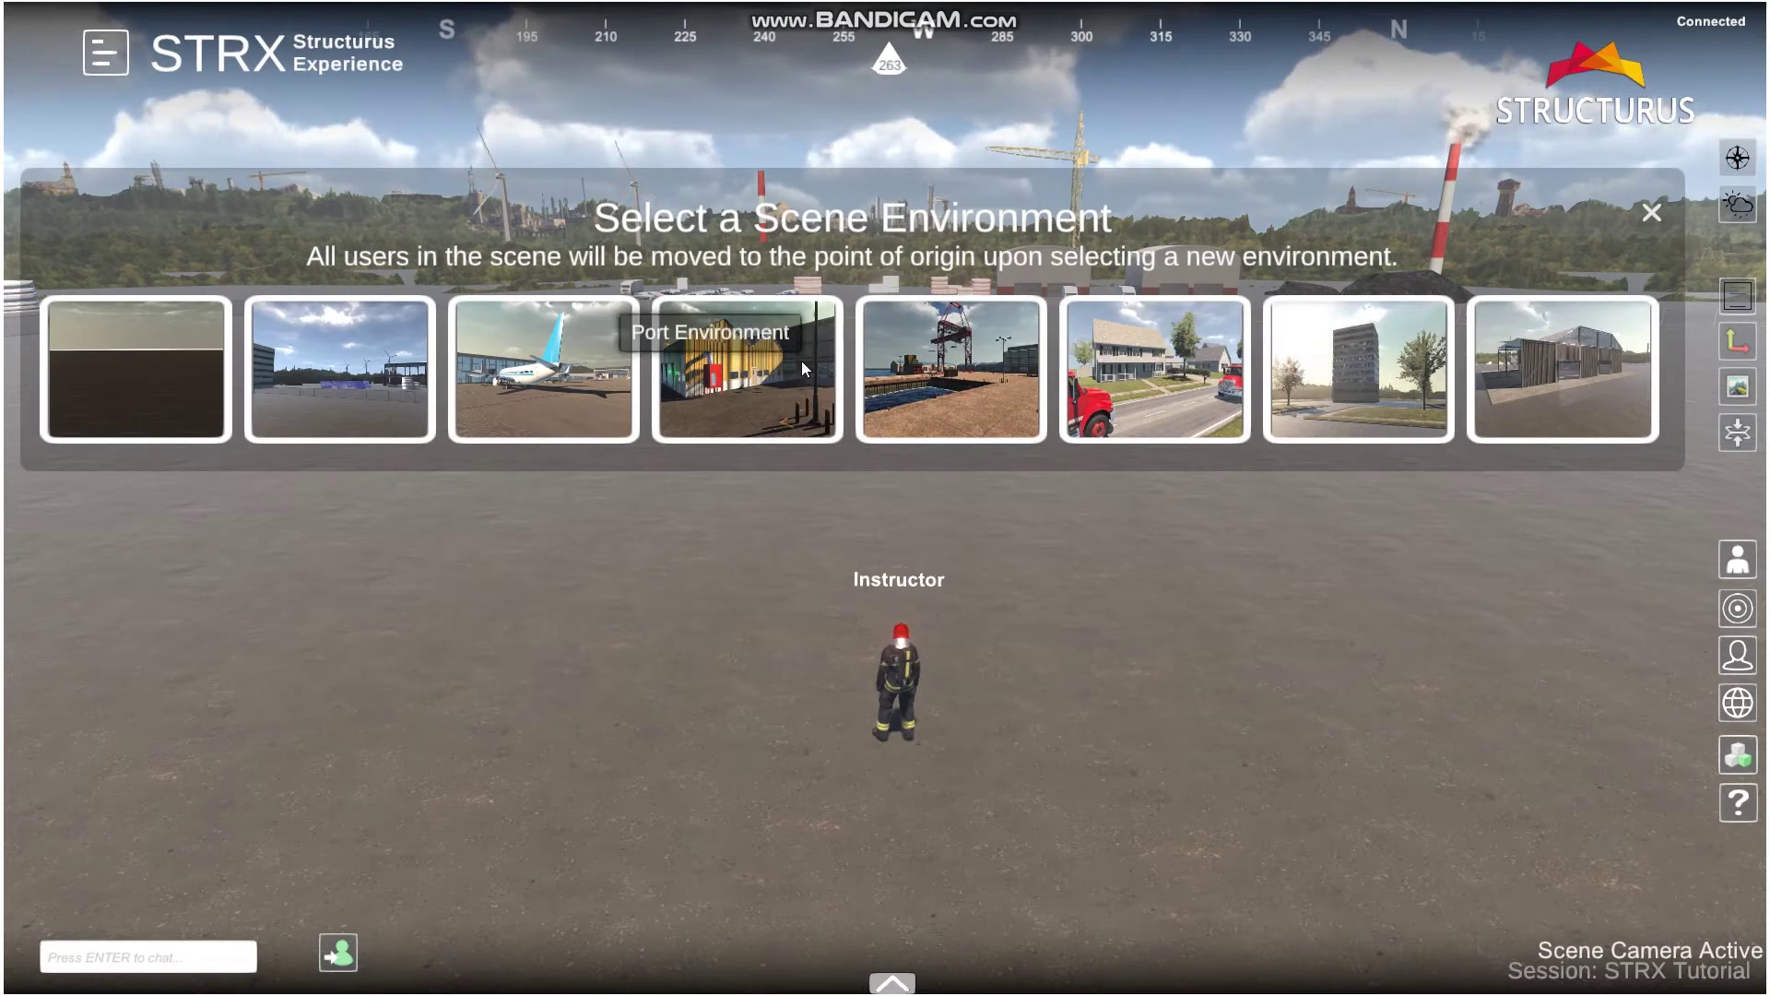
{"action": "left_click", "coordinate": [778, 363]}
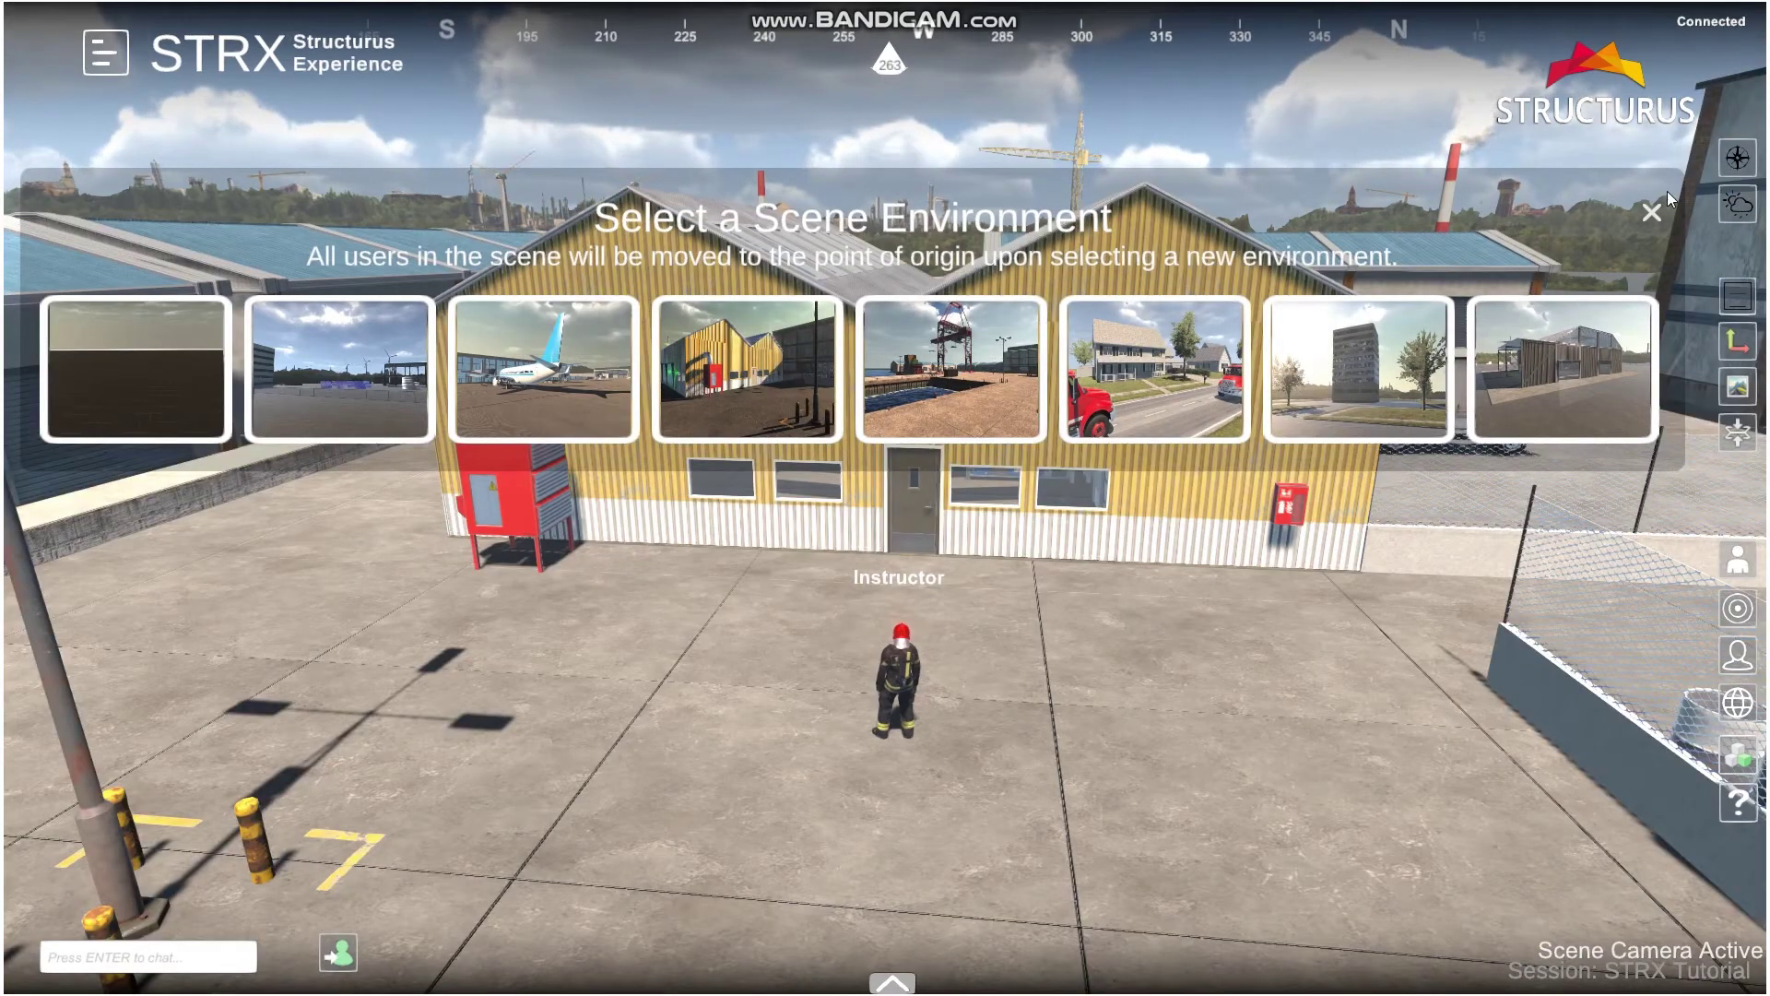
{"action": "left_click", "coordinate": [1651, 213]}
Step: Place three wooden crates in a row in front of the storage shelves inside the warehouse
{"action": "right_click_drag", "start_coordinate": [1069, 561], "coordinate": [1132, 517]}
{"action": "key", "text": "w"}
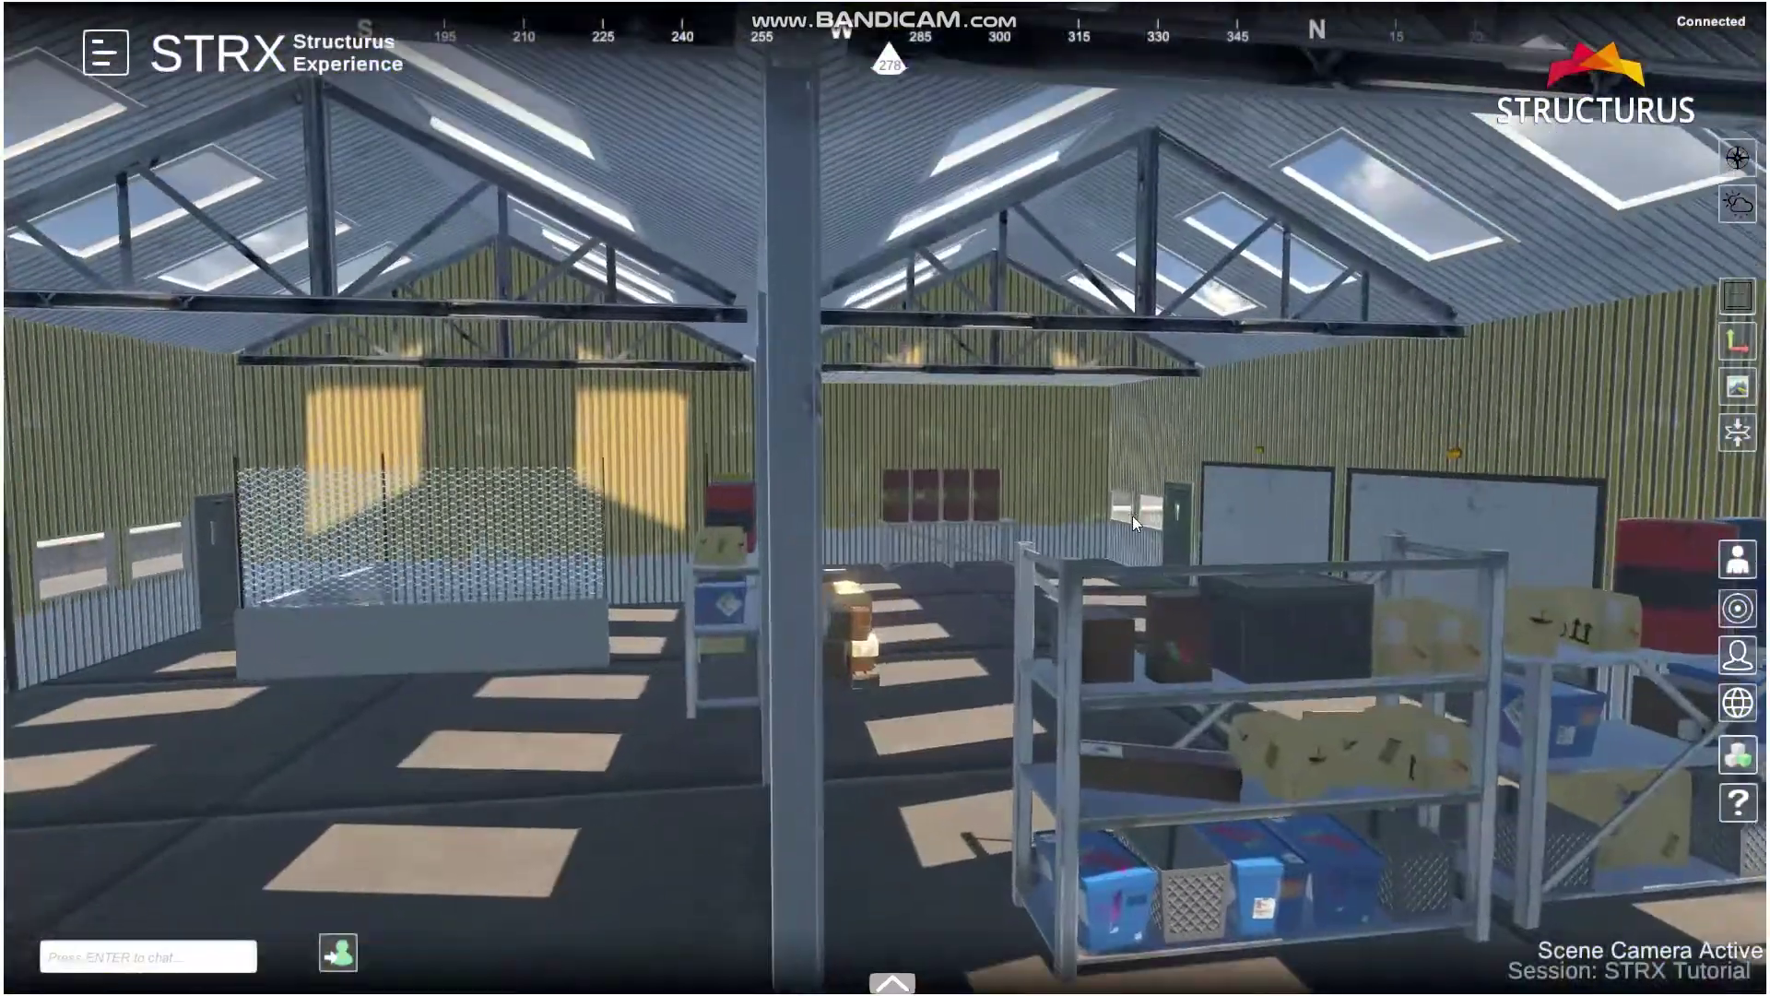
{"action": "left_click_drag", "start_coordinate": [1133, 516], "coordinate": [1684, 551]}
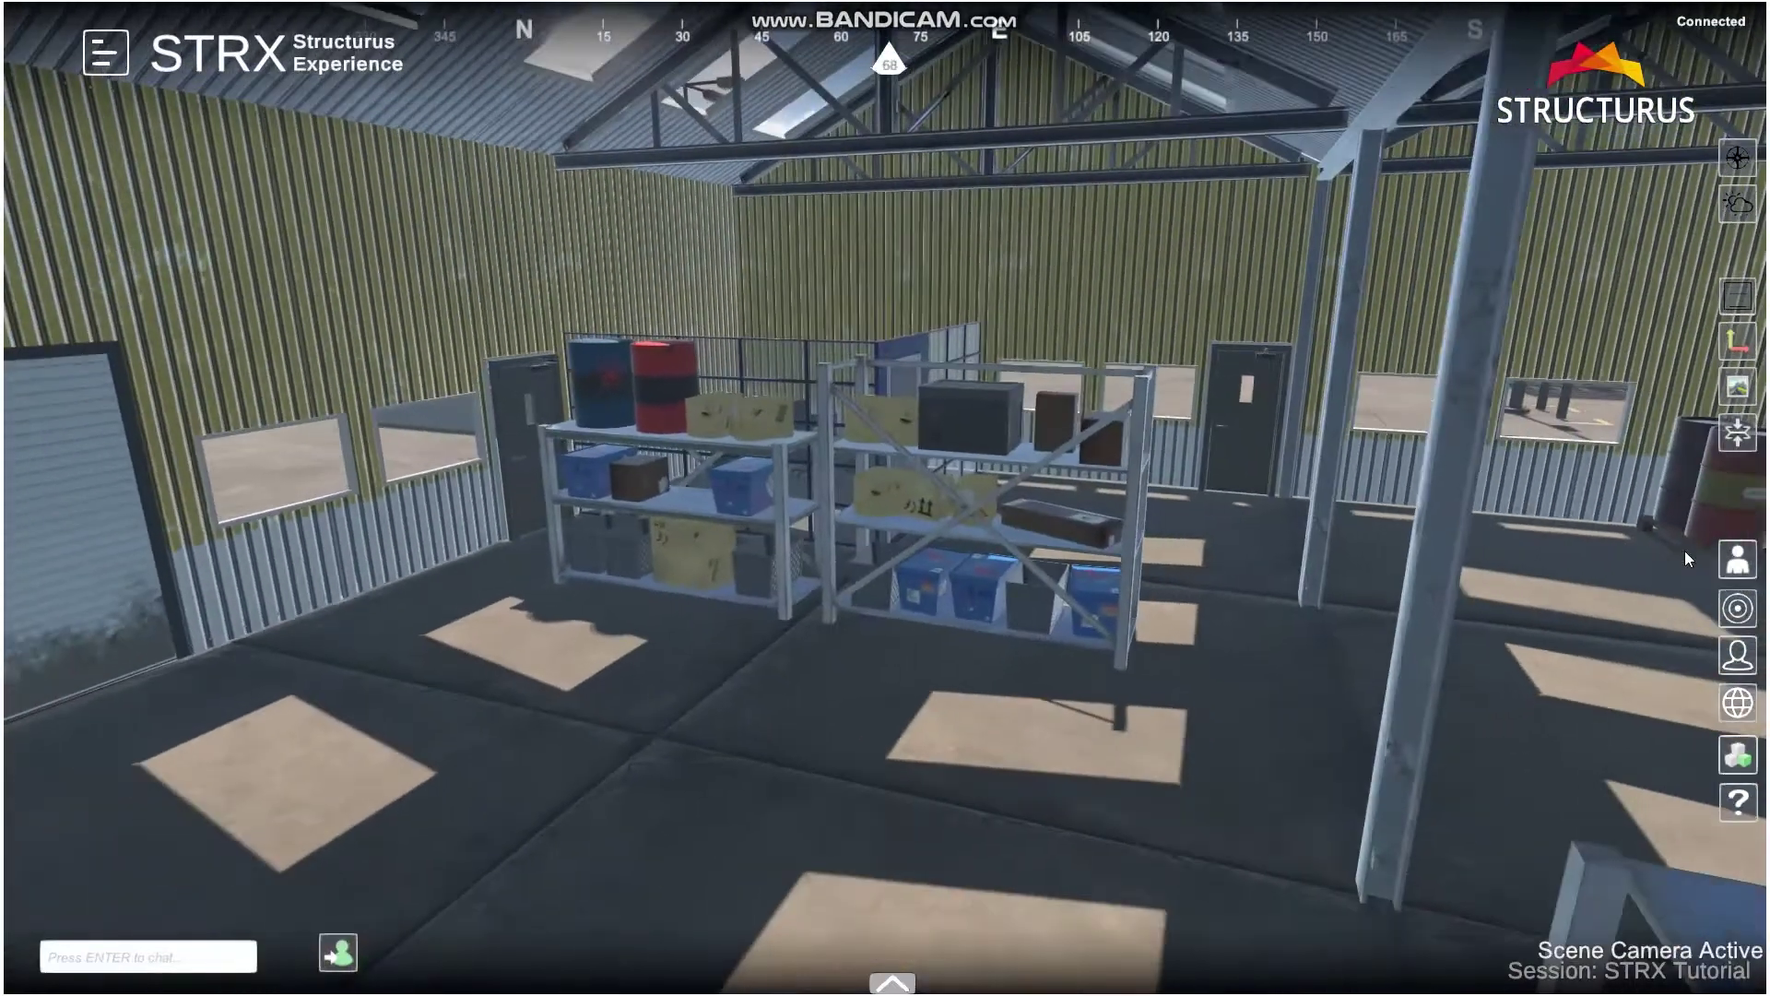
{"action": "left_click", "coordinate": [902, 983]}
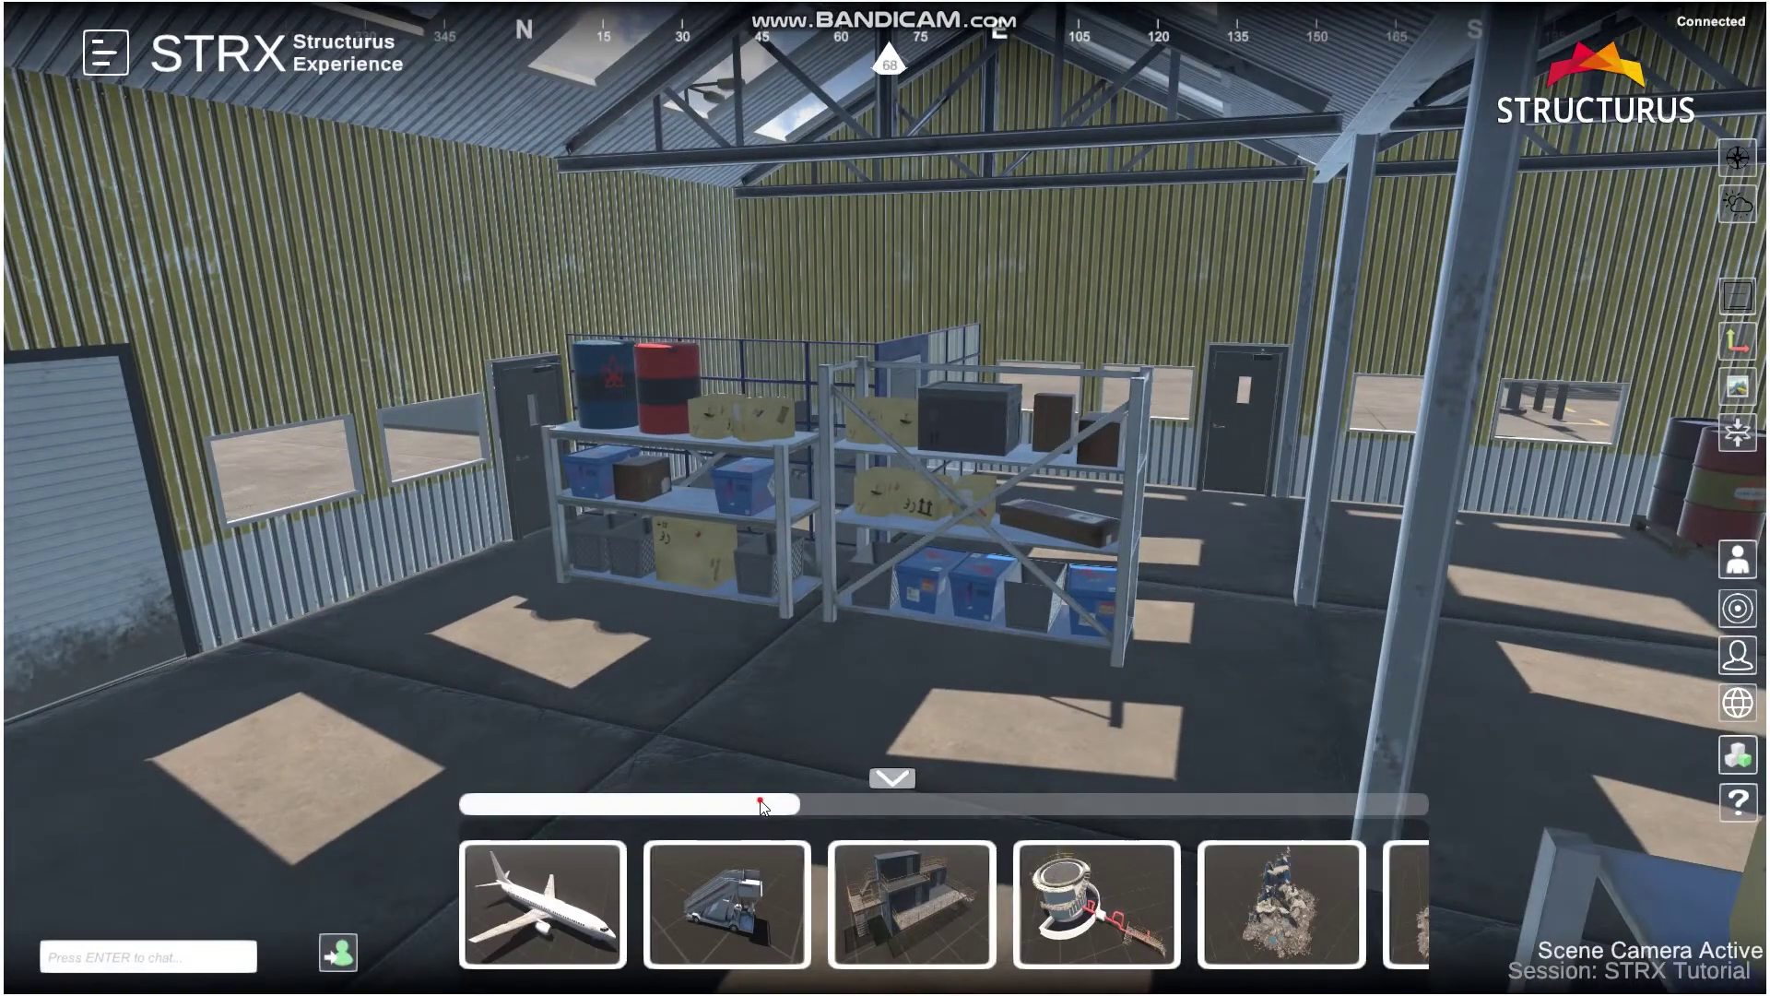
{"action": "left_click_drag", "start_coordinate": [761, 806], "coordinate": [1128, 806]}
{"action": "left_click_drag", "start_coordinate": [871, 900], "coordinate": [596, 635]}
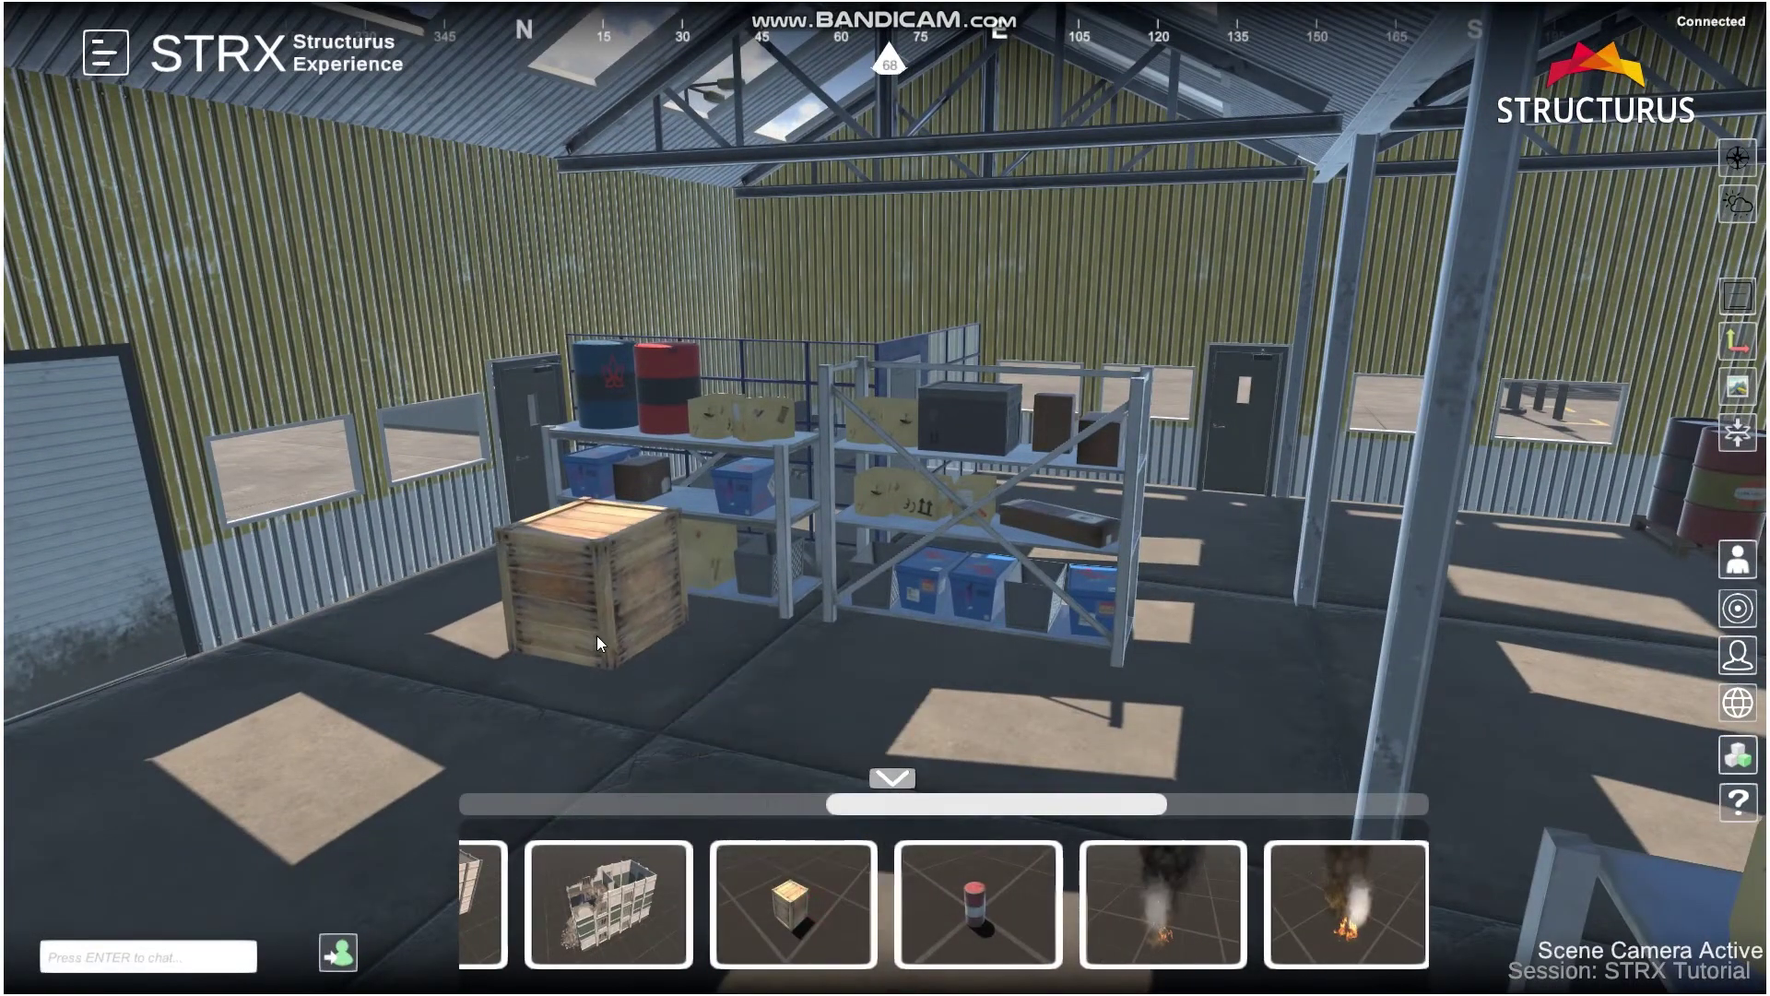
{"action": "left_click_drag", "start_coordinate": [819, 915], "coordinate": [728, 643]}
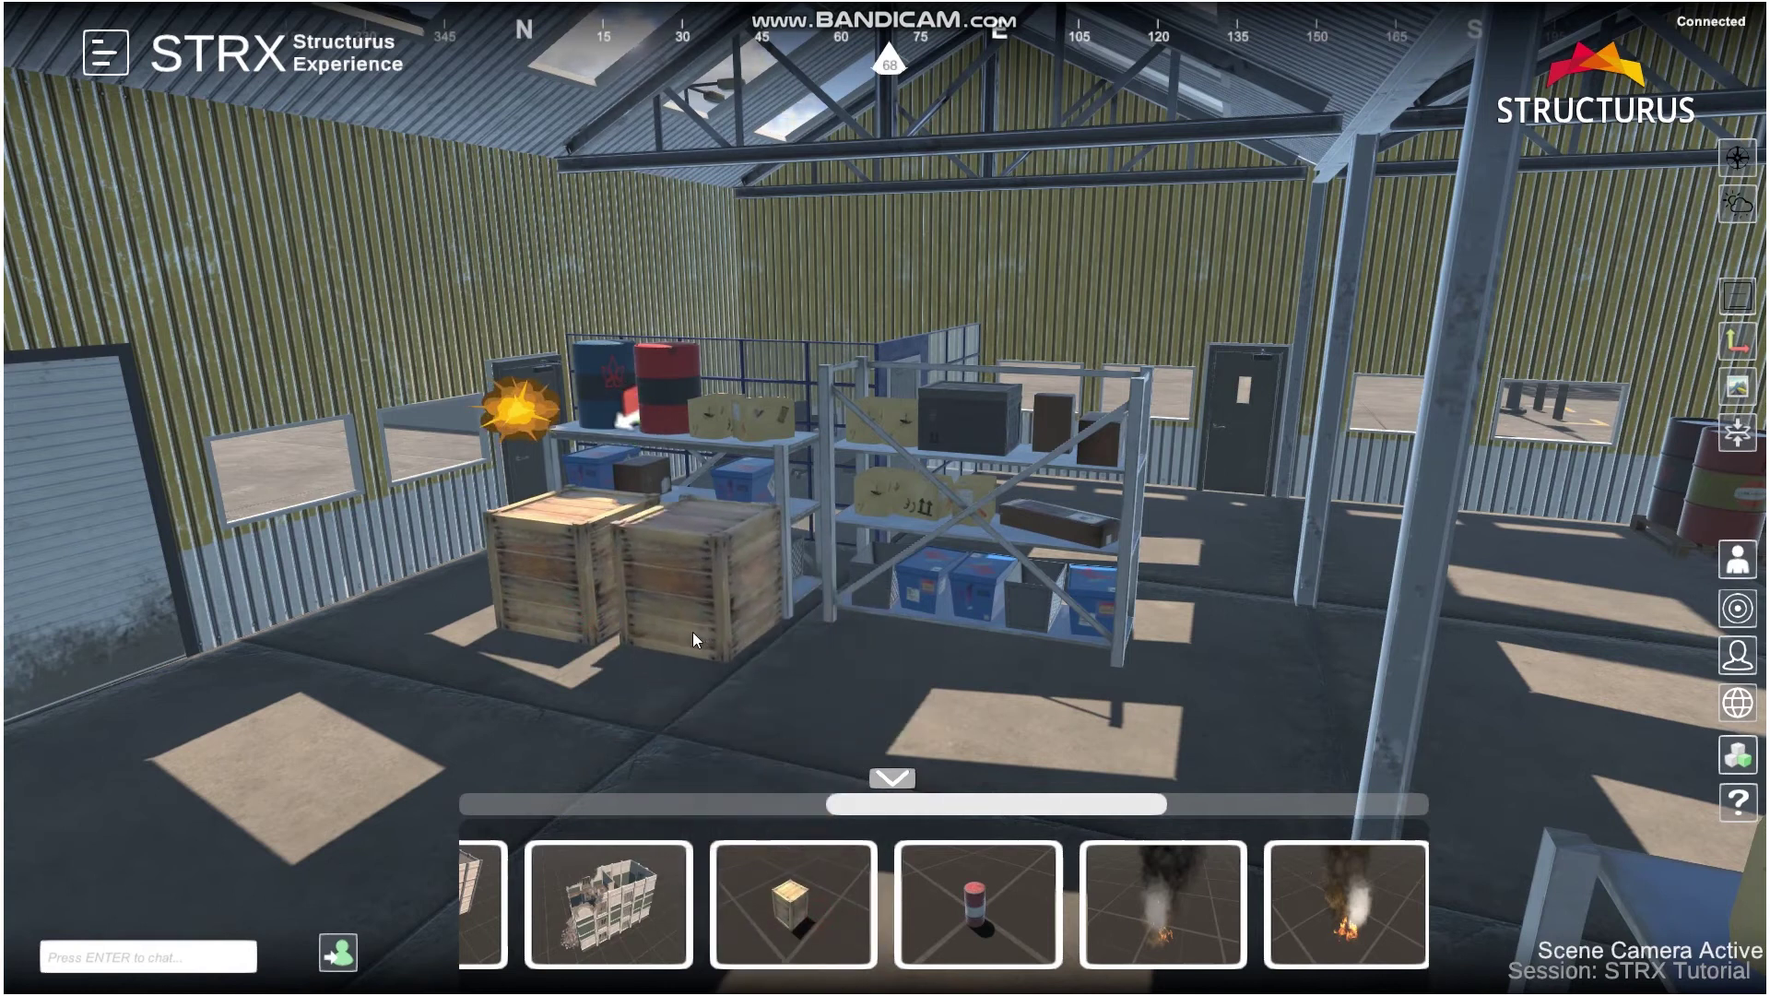
{"action": "left_click_drag", "start_coordinate": [828, 904], "coordinate": [811, 666]}
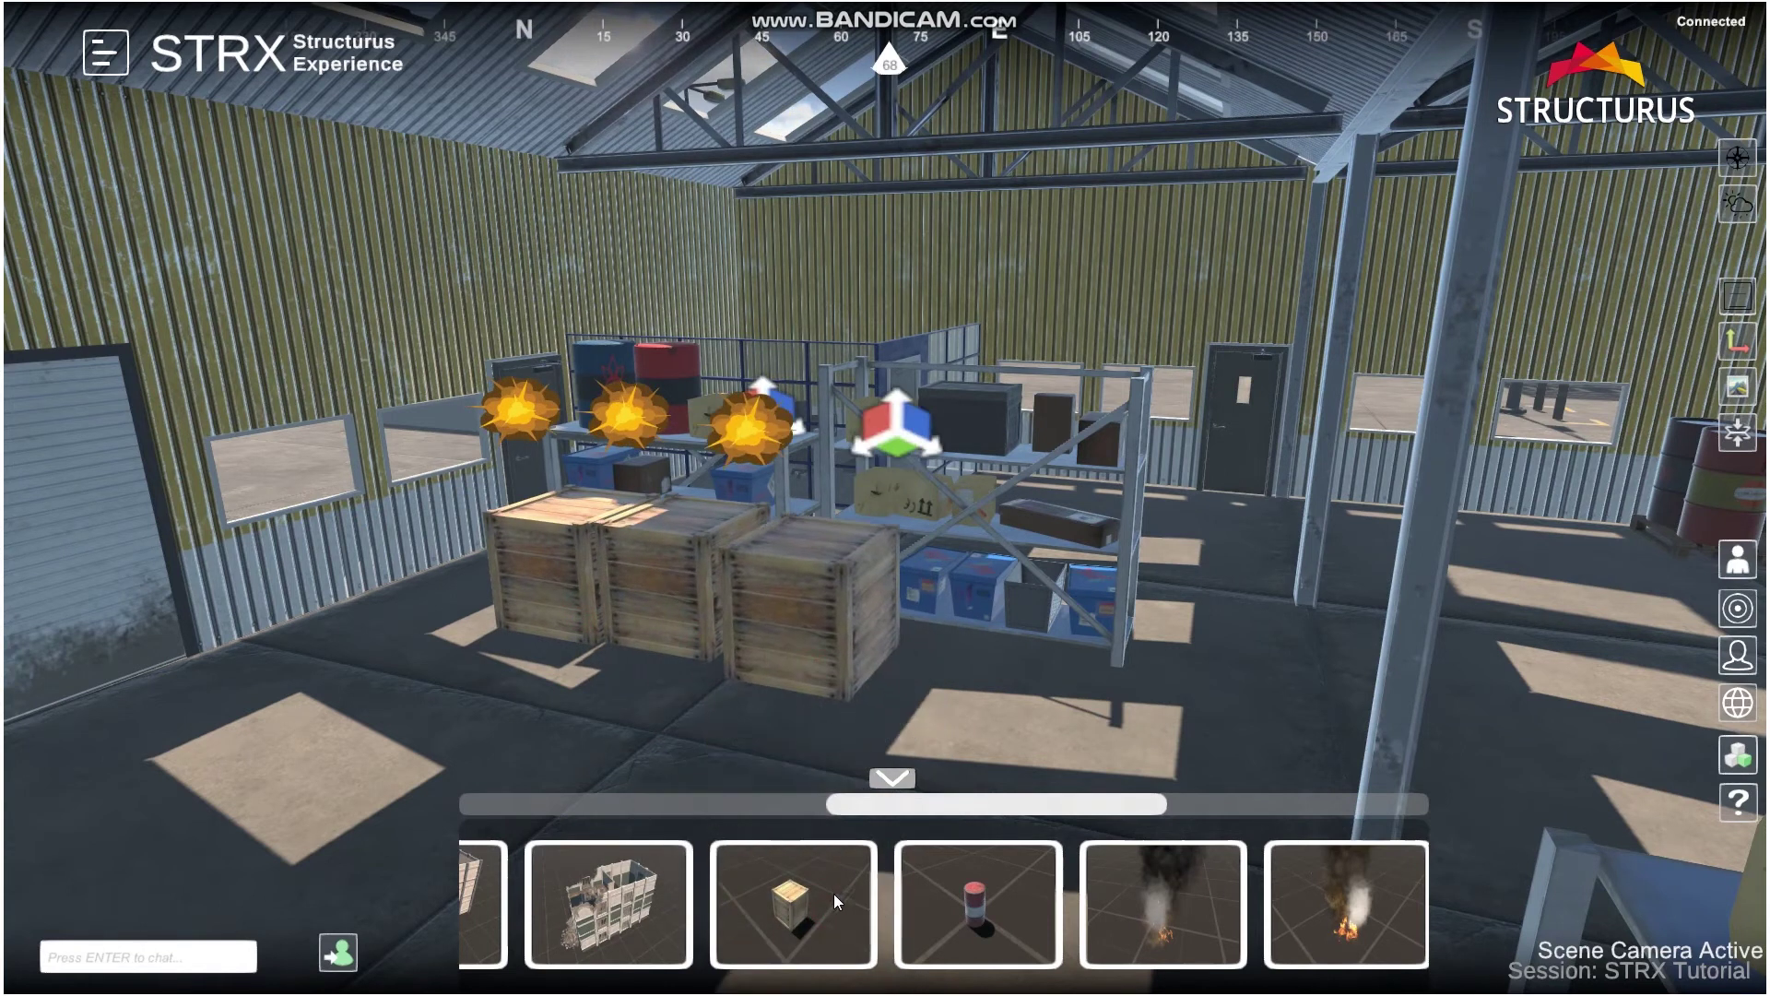
Step: Place a red and blue barrel at the end of the crate row, beside the shelving
{"action": "key", "text": "d"}
{"action": "right_click_drag", "start_coordinate": [1086, 505], "coordinate": [1117, 532]}
{"action": "key", "text": "a"}
{"action": "left_click_drag", "start_coordinate": [988, 911], "coordinate": [920, 539]}
Step: Place a Medium Fire at the shelving beside the barrel and activate it at full fire and smoke intensity
{"action": "right_click_drag", "start_coordinate": [1127, 541], "coordinate": [710, 524]}
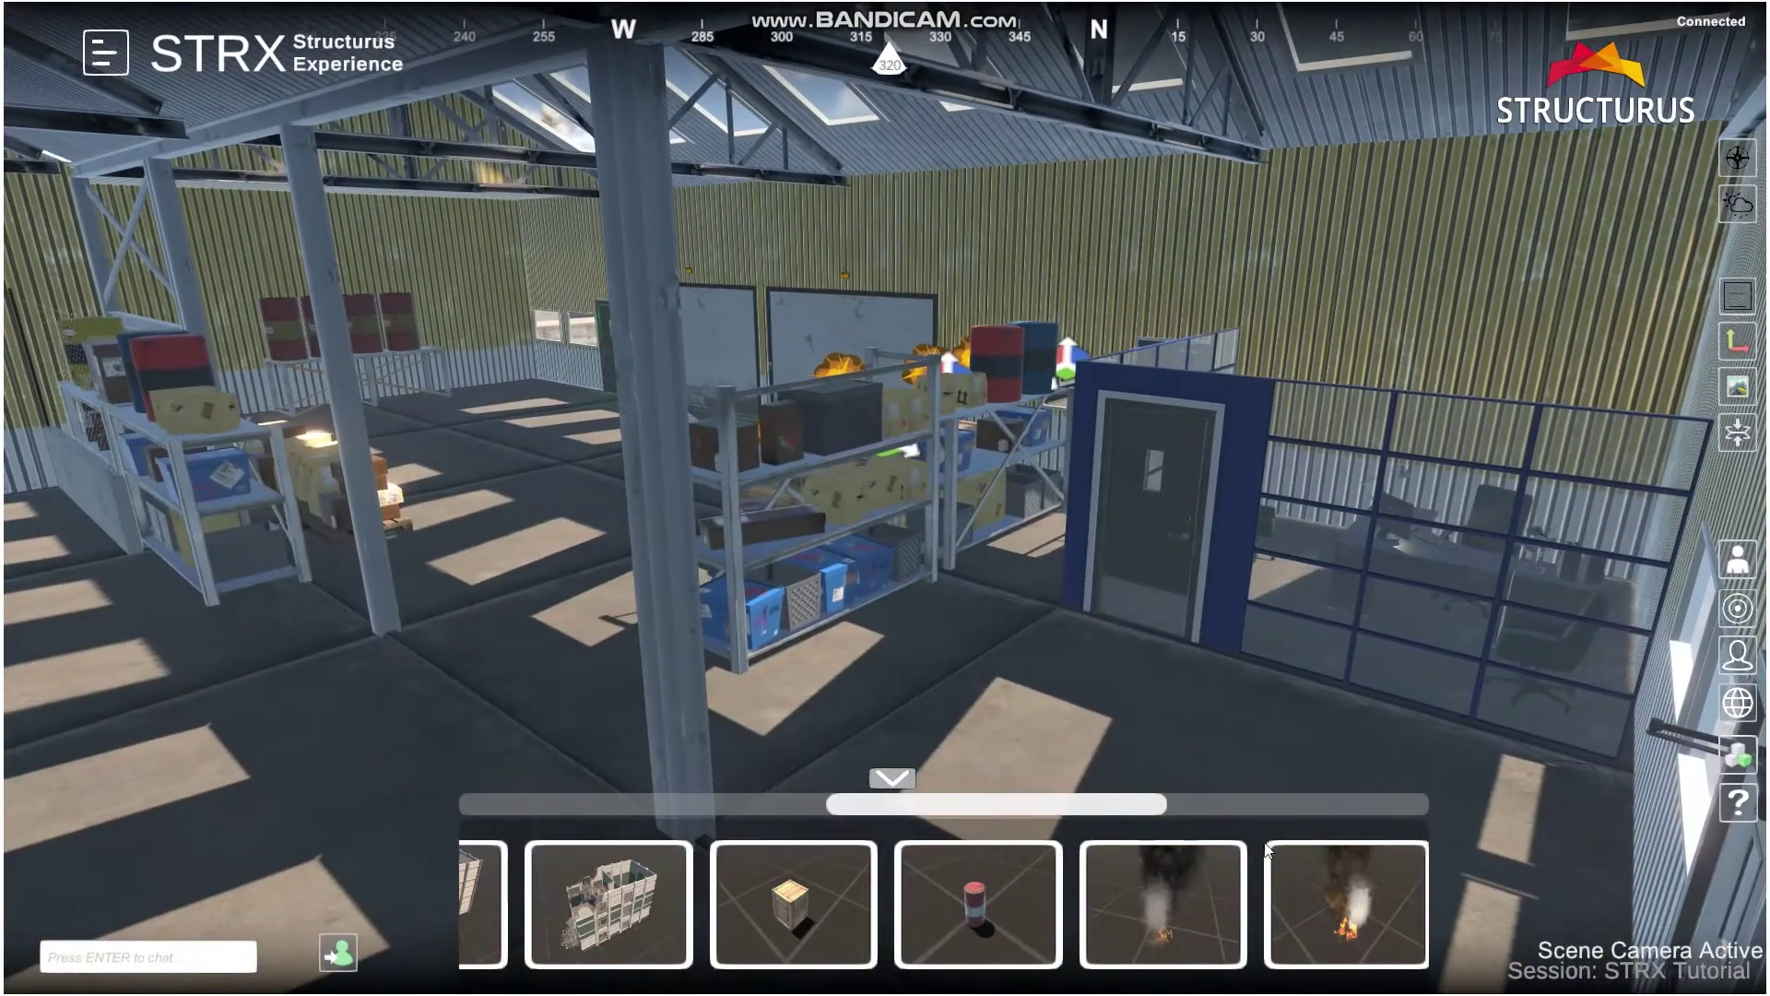
{"action": "left_click_drag", "start_coordinate": [1279, 881], "coordinate": [938, 650]}
{"action": "mouse_move", "coordinate": [821, 616]}
{"action": "left_mouse_down"}
{"action": "mouse_move", "coordinate": [794, 614]}
{"action": "mouse_move", "coordinate": [839, 613]}
{"action": "left_mouse_up"}
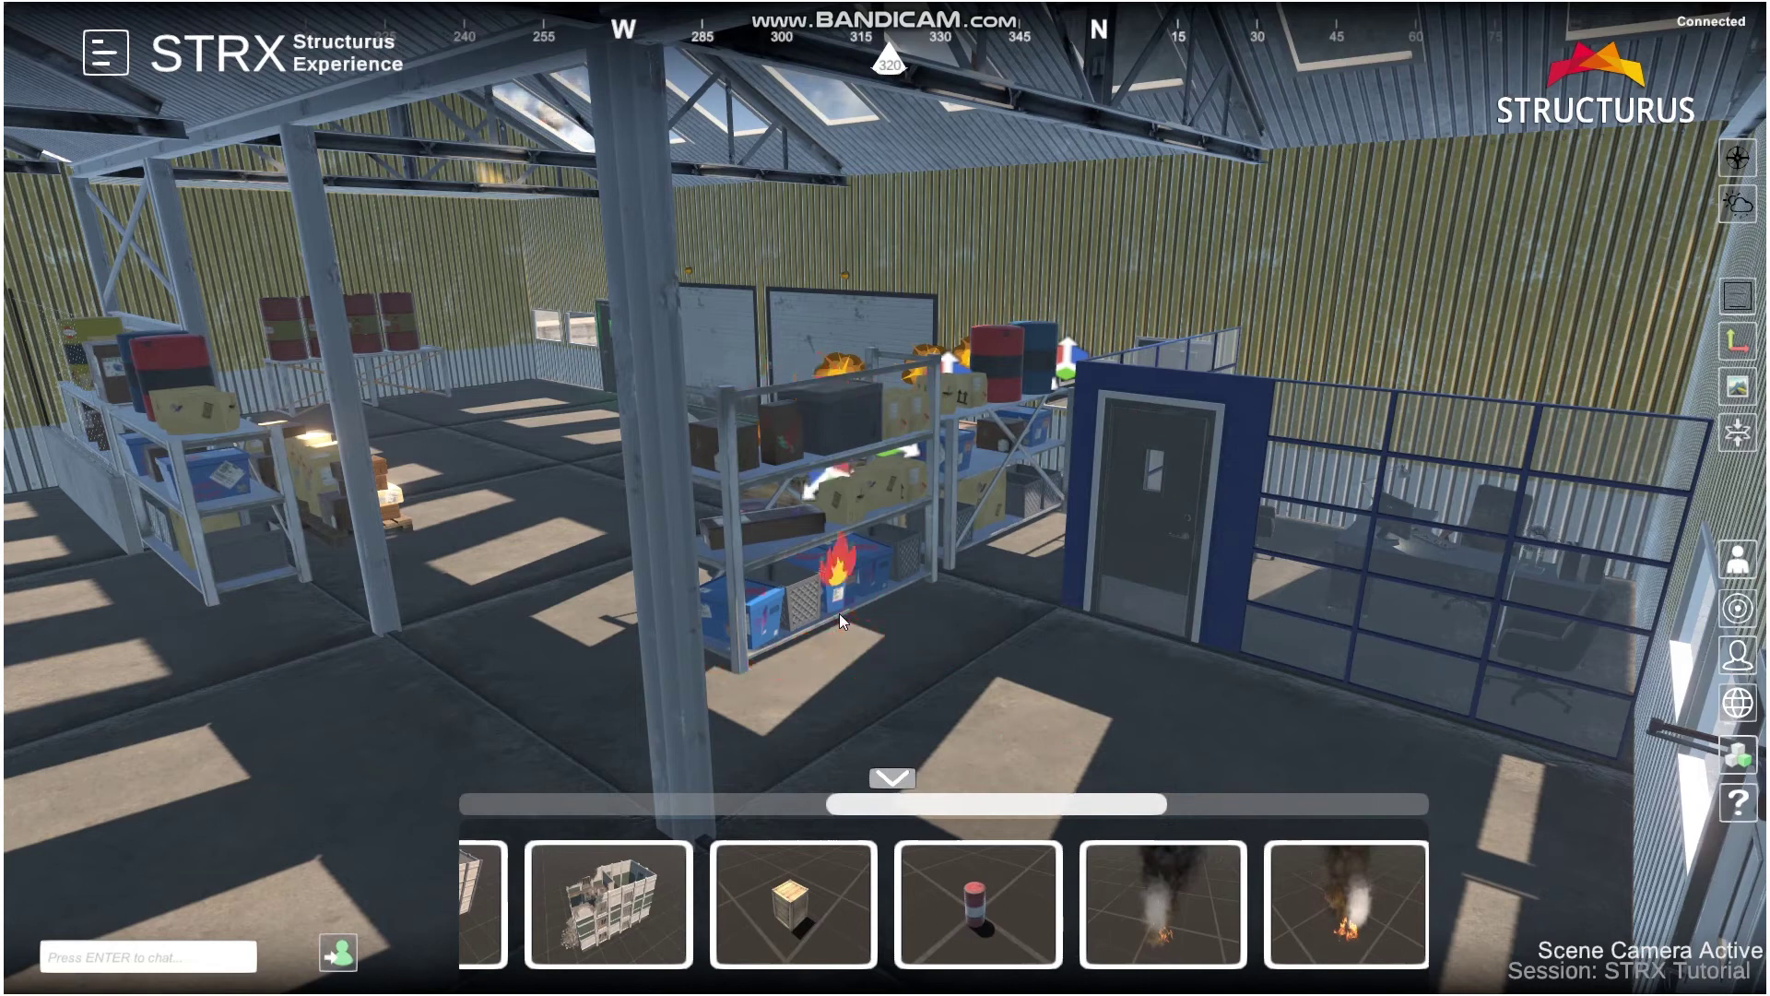
{"action": "left_click", "coordinate": [838, 561]}
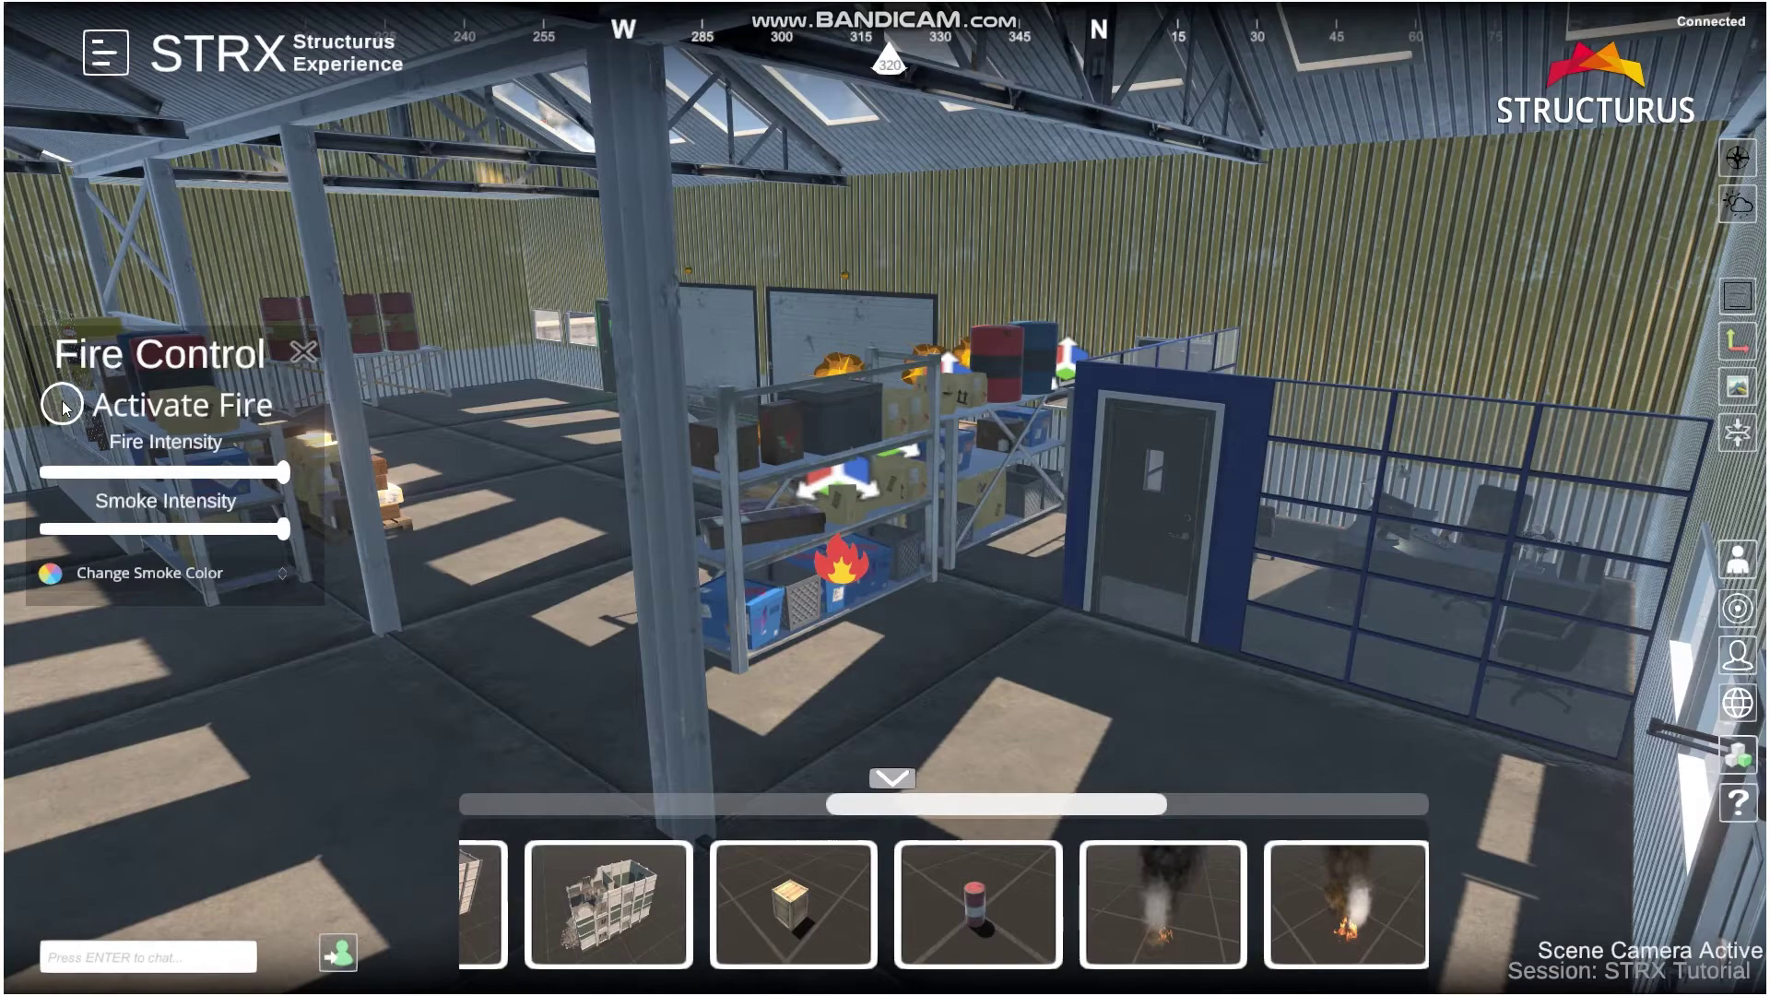
Step: Place a second Medium Fire at the wooden crates and activate it
{"action": "key", "text": "a"}
{"action": "right_click_drag", "start_coordinate": [655, 631], "coordinate": [990, 617]}
{"action": "left_click_drag", "start_coordinate": [990, 618], "coordinate": [1097, 645]}
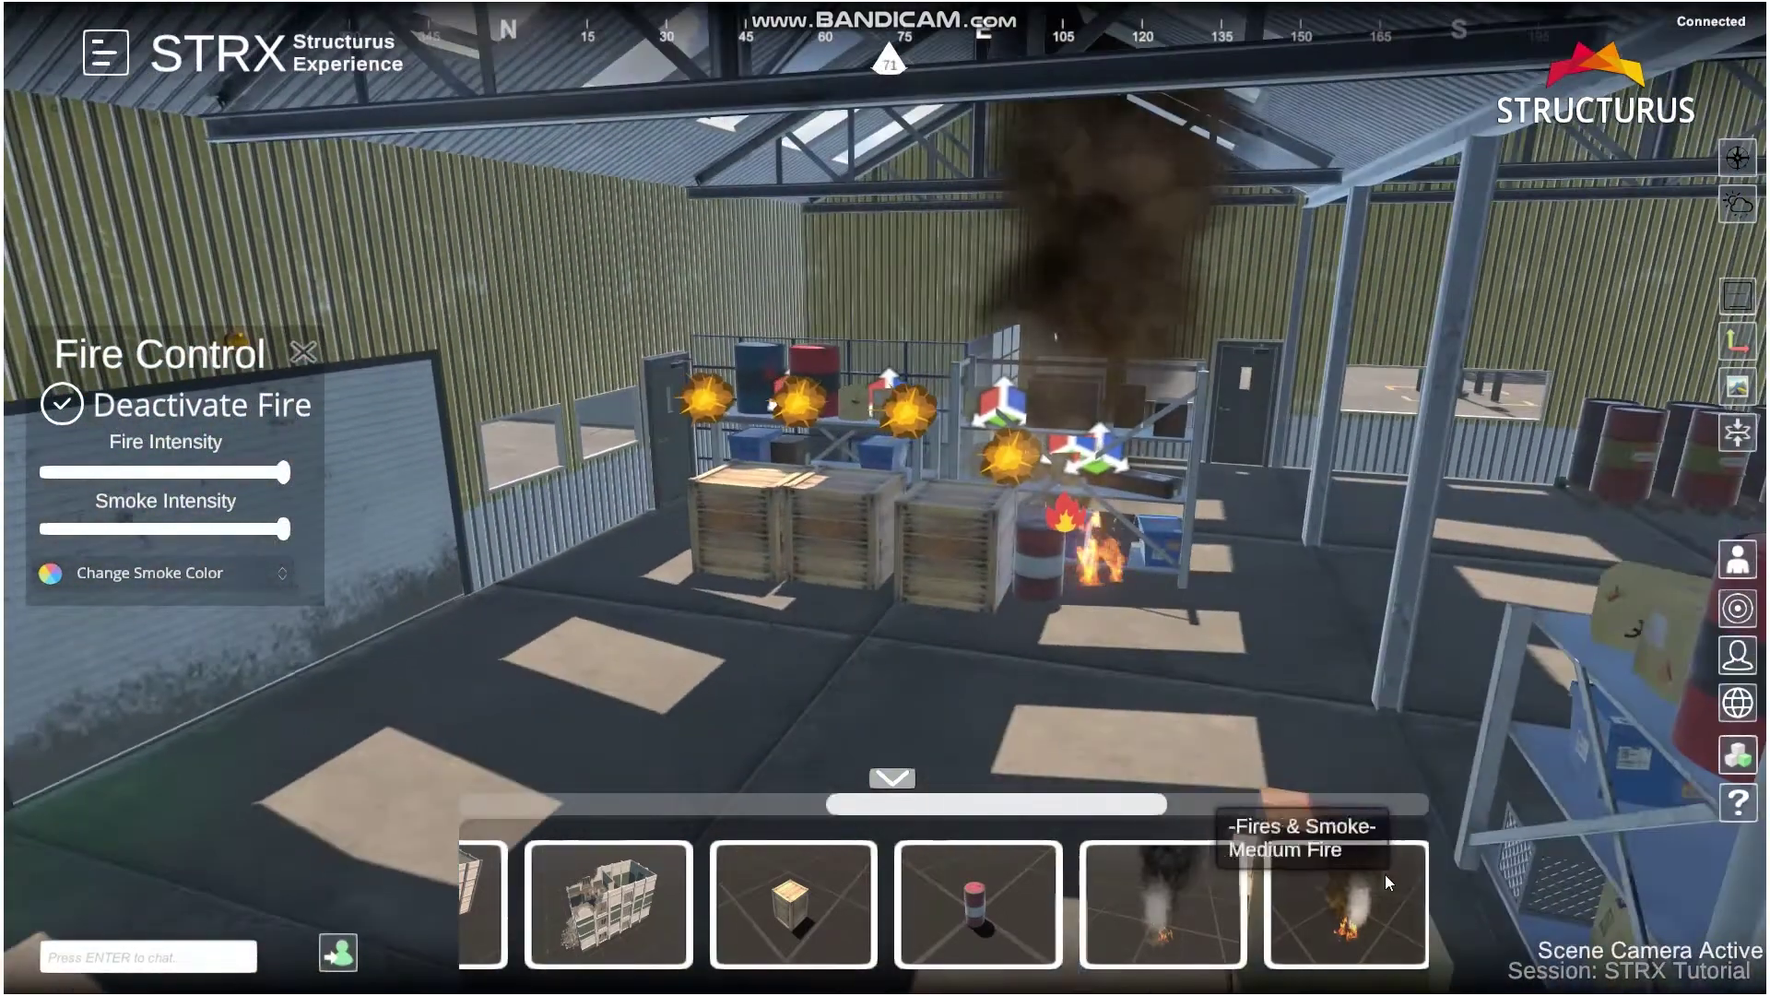
{"action": "left_click_drag", "start_coordinate": [1149, 802], "coordinate": [1214, 804]}
{"action": "left_click_drag", "start_coordinate": [1189, 935], "coordinate": [880, 684]}
{"action": "mouse_move", "coordinate": [805, 601]}
{"action": "left_mouse_down"}
{"action": "mouse_move", "coordinate": [809, 553]}
{"action": "mouse_move", "coordinate": [850, 566]}
{"action": "mouse_move", "coordinate": [849, 552]}
{"action": "left_mouse_up"}
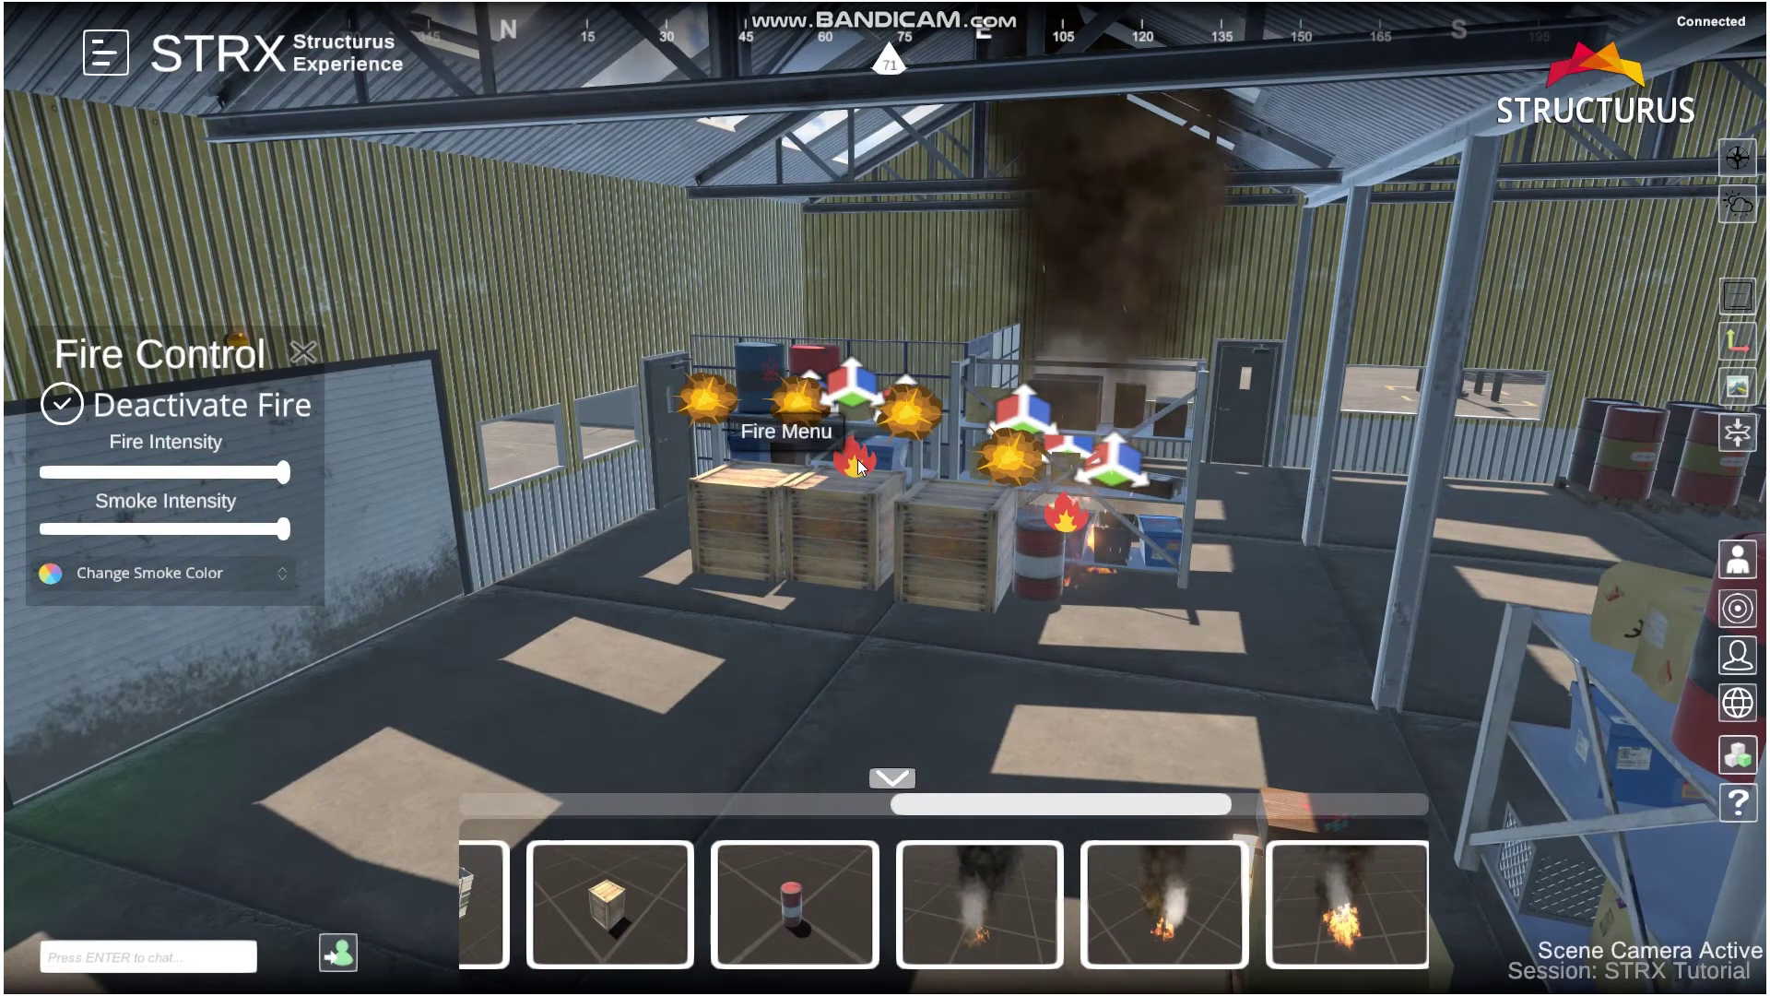
{"action": "left_click", "coordinate": [52, 403]}
{"action": "right_click_drag", "start_coordinate": [1115, 538], "coordinate": [909, 560]}
{"action": "mouse_move", "coordinate": [909, 559]}
{"action": "left_mouse_down"}
{"action": "mouse_move", "coordinate": [751, 547]}
{"action": "mouse_move", "coordinate": [848, 534]}
{"action": "mouse_move", "coordinate": [1066, 555]}
{"action": "mouse_move", "coordinate": [1097, 616]}
{"action": "left_mouse_up"}
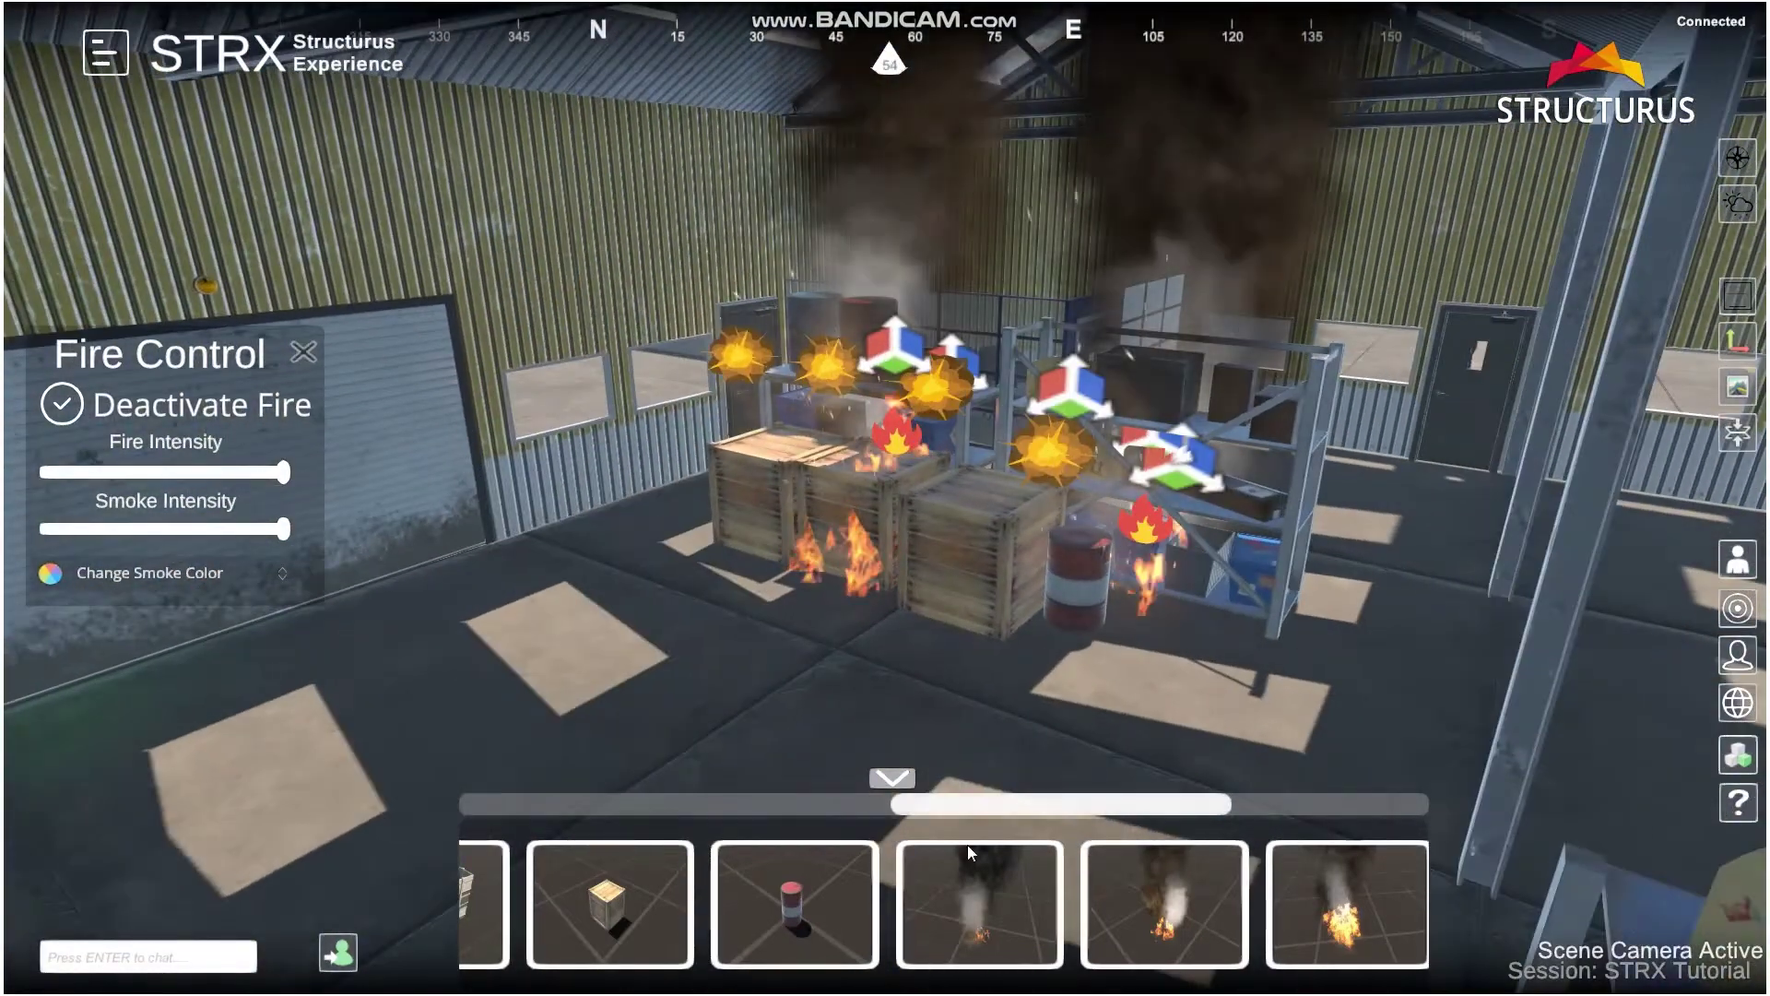
{"action": "left_click_drag", "start_coordinate": [1051, 809], "coordinate": [1245, 808]}
{"action": "key", "text": "s"}
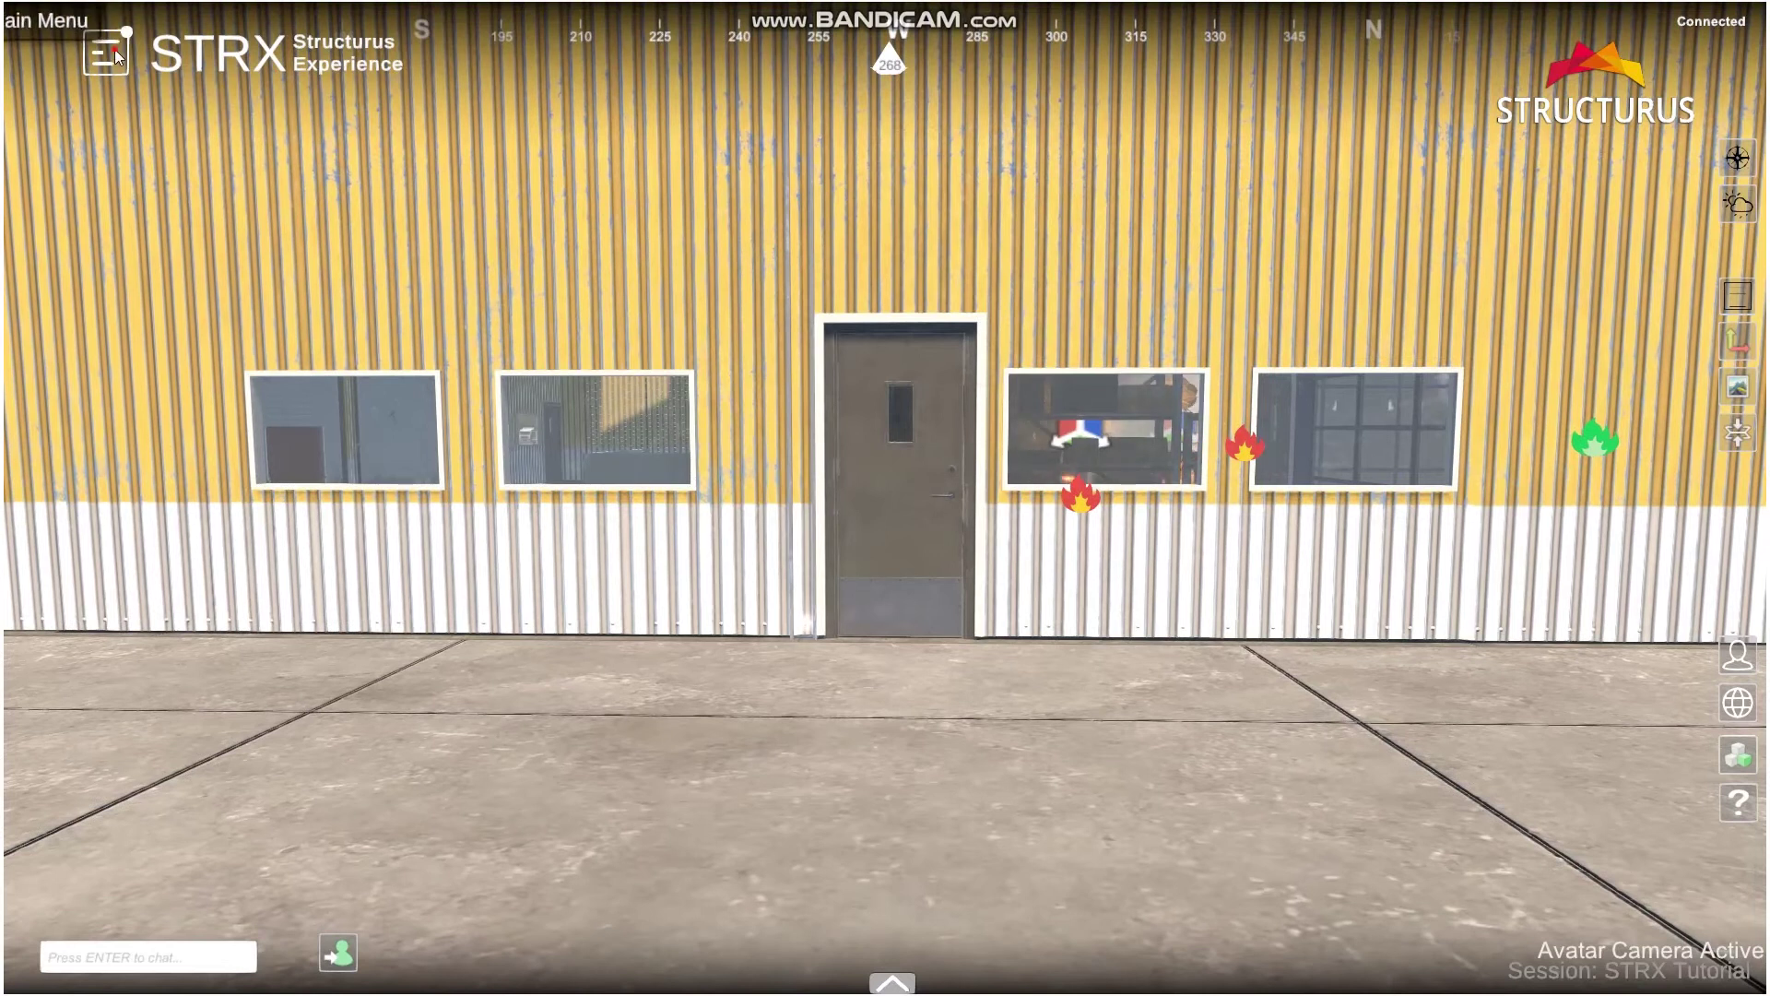
Step: Change the role to Student and close the main menu
{"action": "left_click", "coordinate": [106, 53]}
{"action": "left_click", "coordinate": [901, 744]}
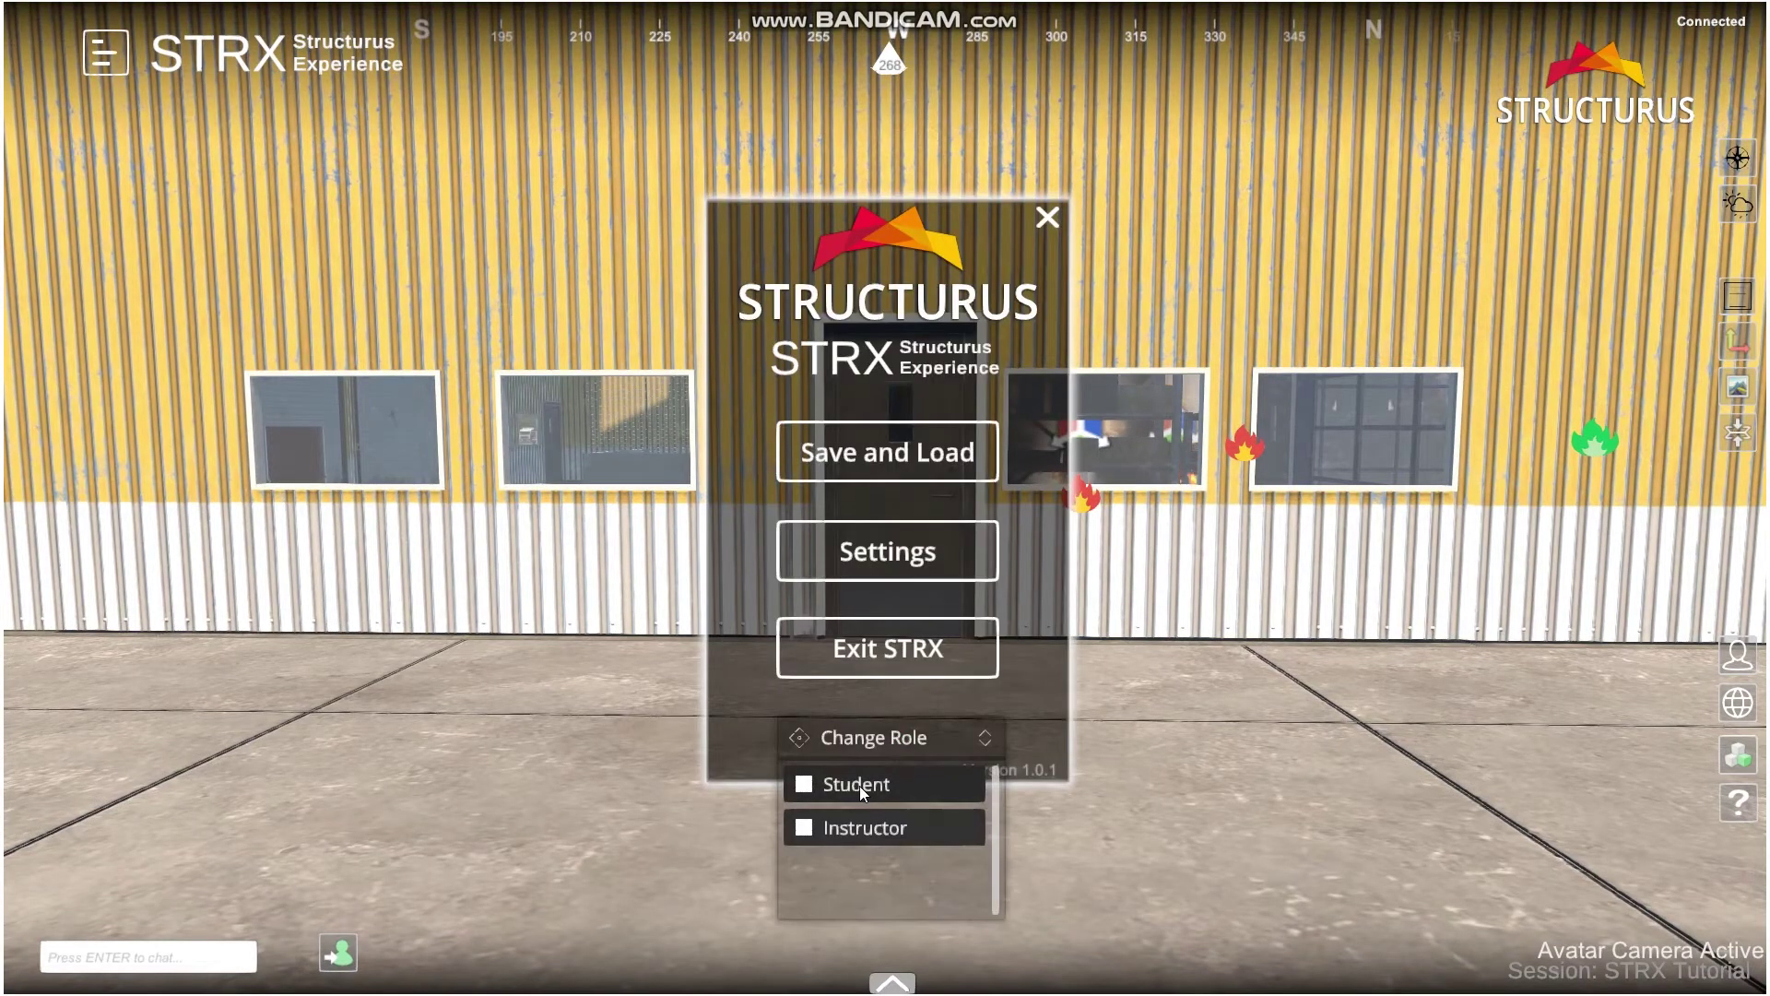
{"action": "left_click", "coordinate": [855, 783]}
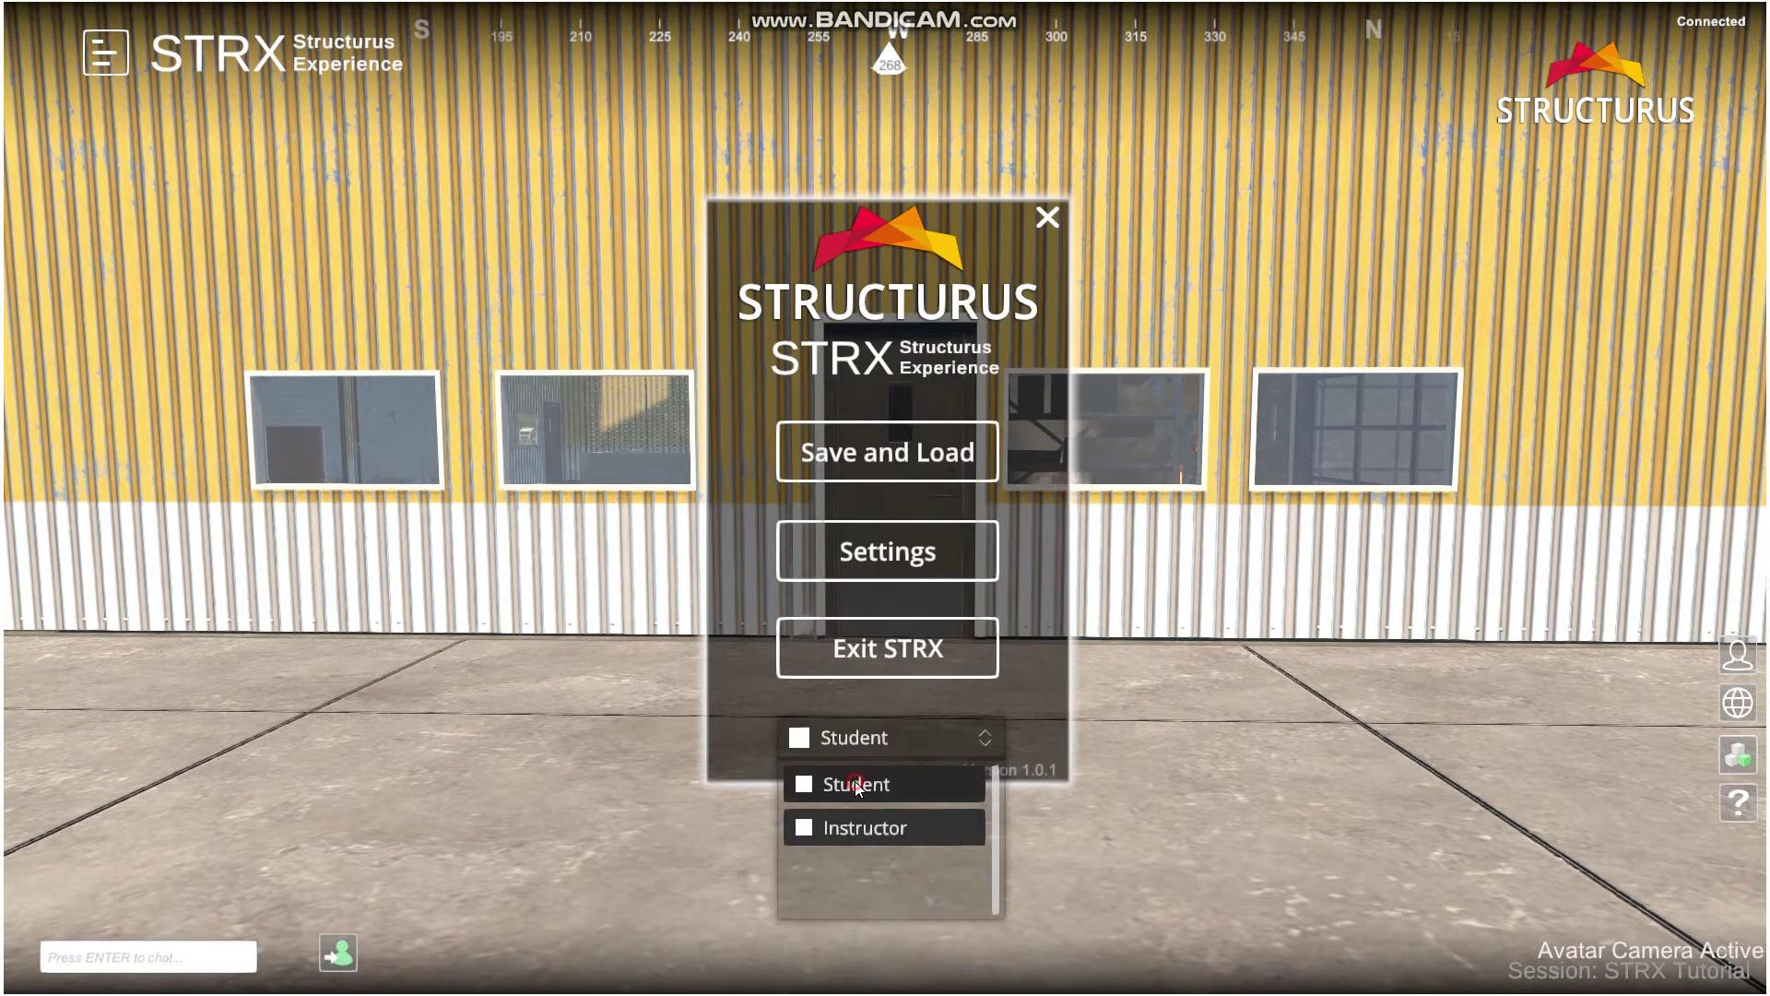
{"action": "left_click", "coordinate": [1049, 217]}
Step: Walk the avatar up to the warehouse door and open it
{"action": "key", "text": "w"}
{"action": "right_click_drag", "start_coordinate": [1051, 719], "coordinate": [1090, 746]}
{"action": "key", "text": "w"}
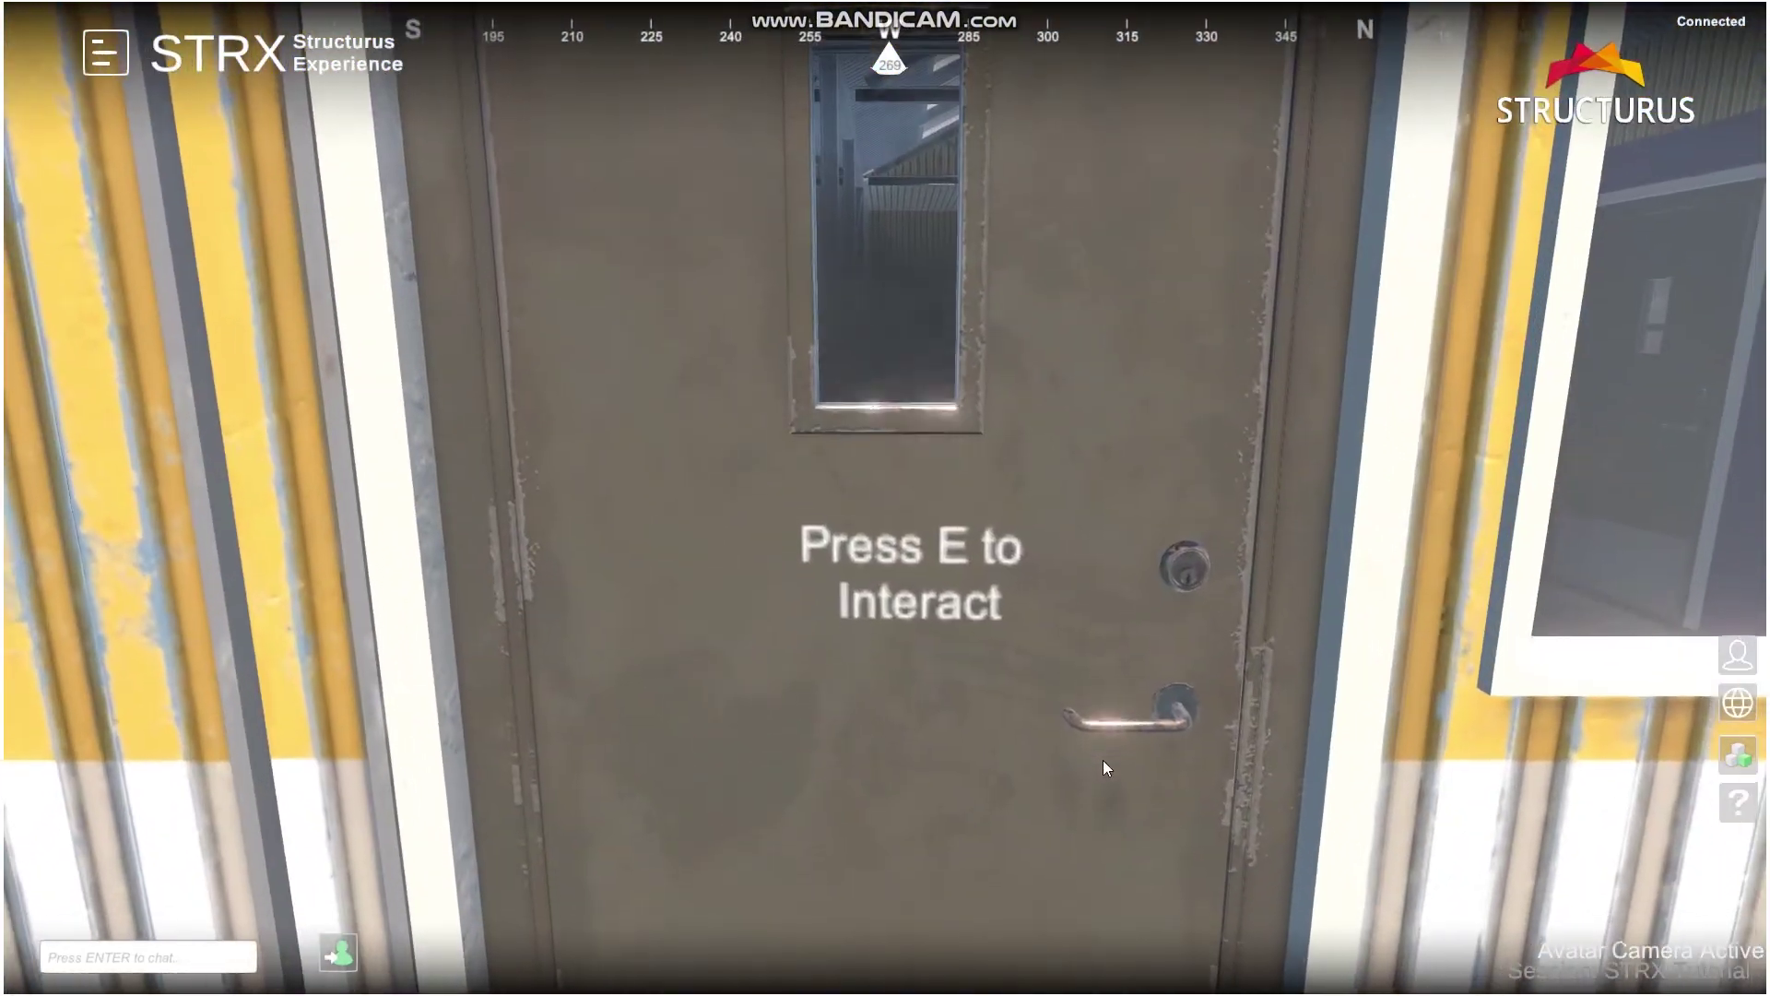
{"action": "key", "text": "e"}
Step: Walk through the warehouse interior and examine the burning crates and shelving from the student's viewpoint
{"action": "key", "text": "w"}
{"action": "mouse_move", "coordinate": [1105, 745]}
{"action": "right_mouse_down"}
{"action": "mouse_move", "coordinate": [1225, 688]}
{"action": "mouse_move", "coordinate": [1479, 679]}
{"action": "right_mouse_up"}
{"action": "key", "text": "w"}
{"action": "key", "text": "a"}
{"action": "left_click_drag", "start_coordinate": [1478, 678], "coordinate": [1666, 674]}
{"action": "key", "text": "a"}
{"action": "right_click_drag", "start_coordinate": [1667, 673], "coordinate": [1706, 674]}
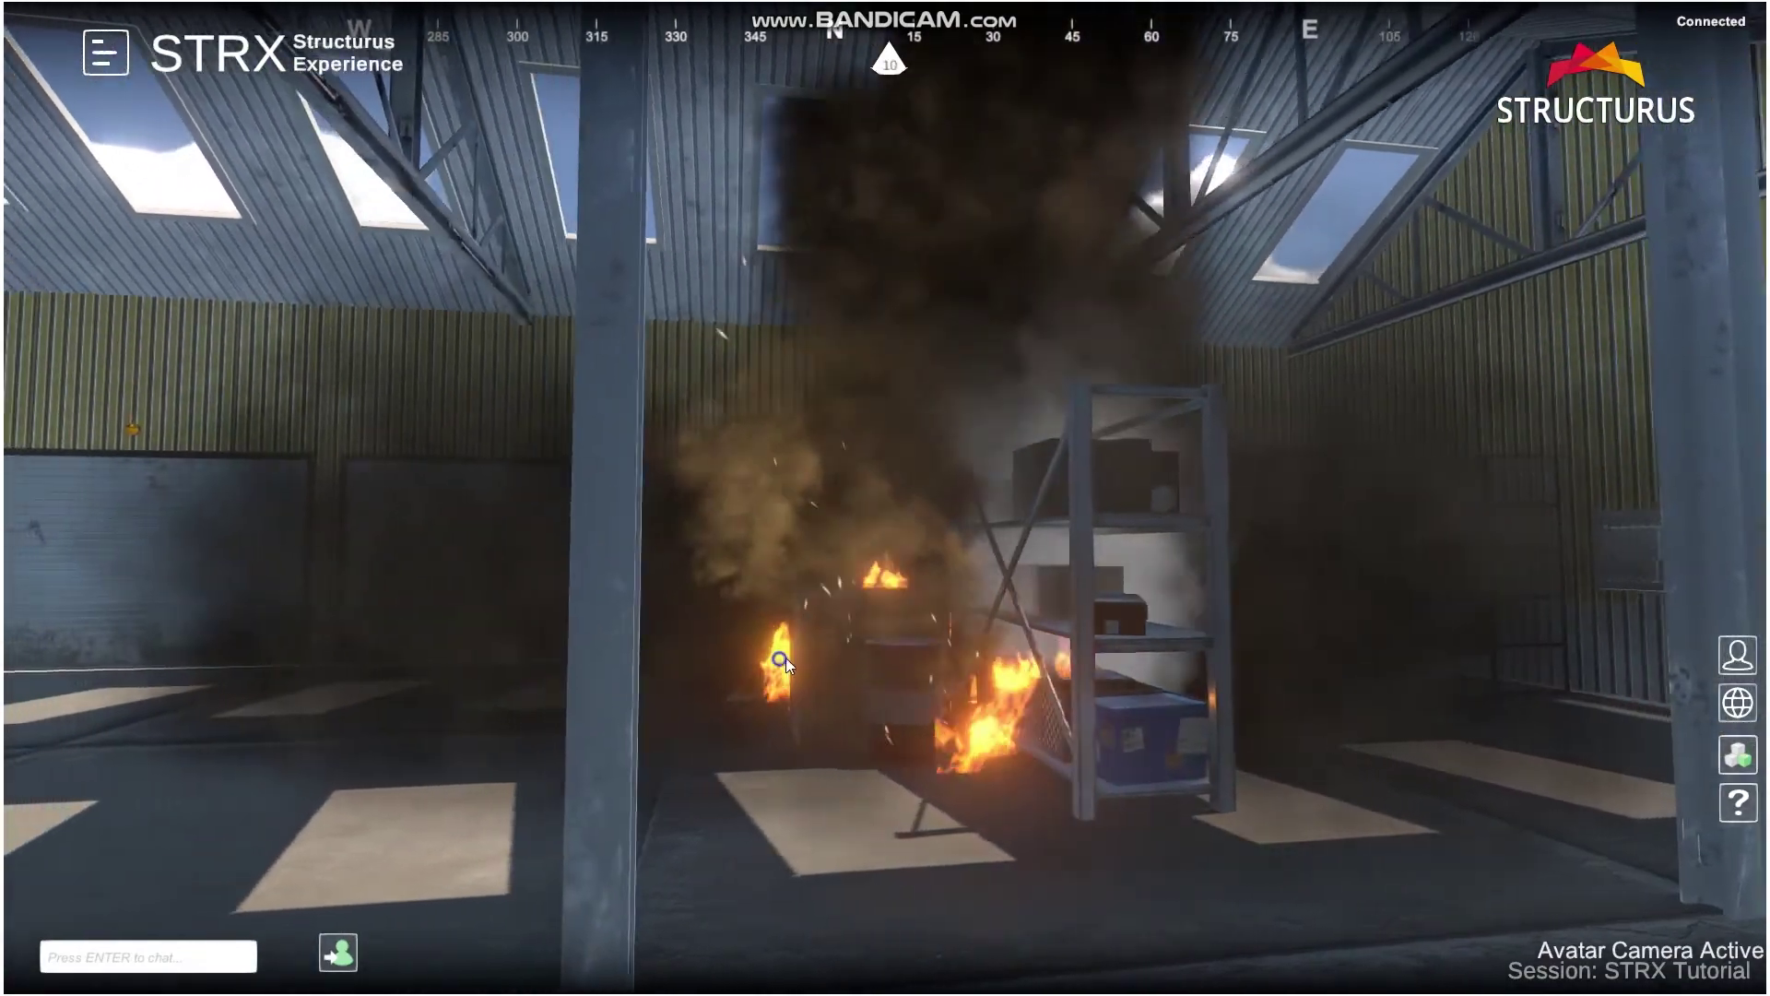
{"action": "right_click_drag", "start_coordinate": [786, 656], "coordinate": [871, 656]}
{"action": "left_click_drag", "start_coordinate": [871, 655], "coordinate": [905, 655]}
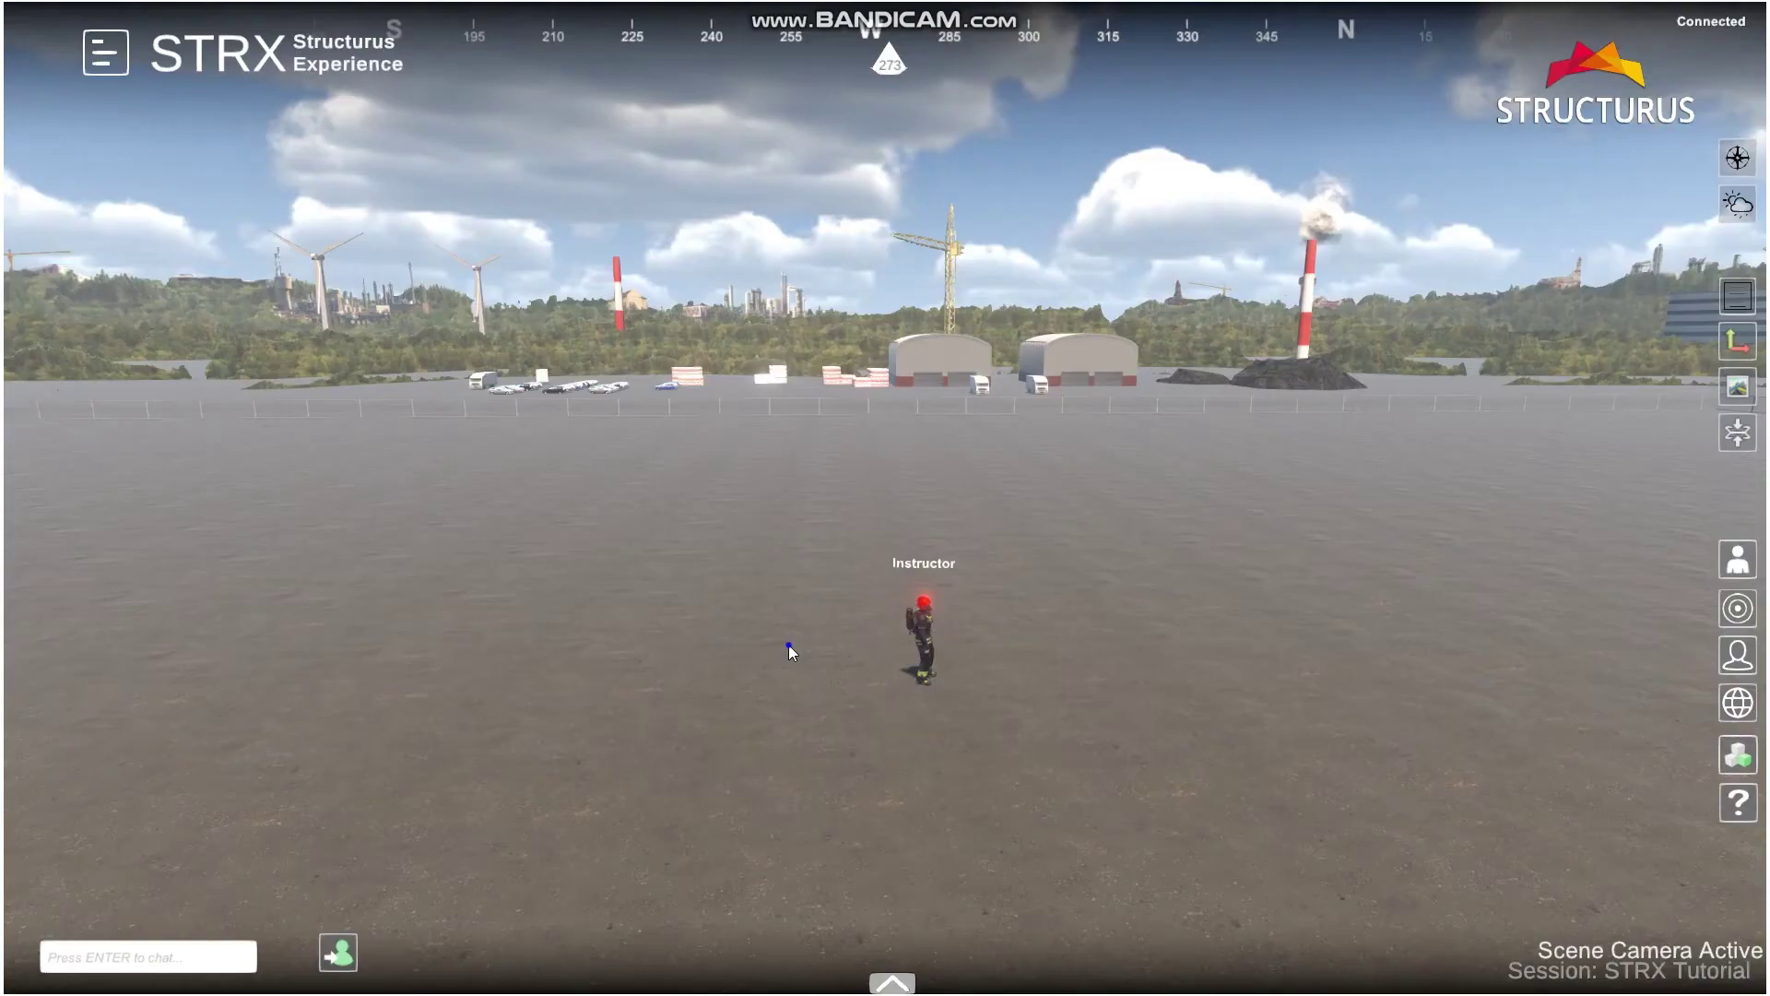
Step: Place the storage tank model with red pipework on the open ground behind the Instructor
{"action": "mouse_move", "coordinate": [788, 644]}
{"action": "left_mouse_down"}
{"action": "mouse_move", "coordinate": [816, 656]}
{"action": "mouse_move", "coordinate": [800, 662]}
{"action": "left_mouse_up"}
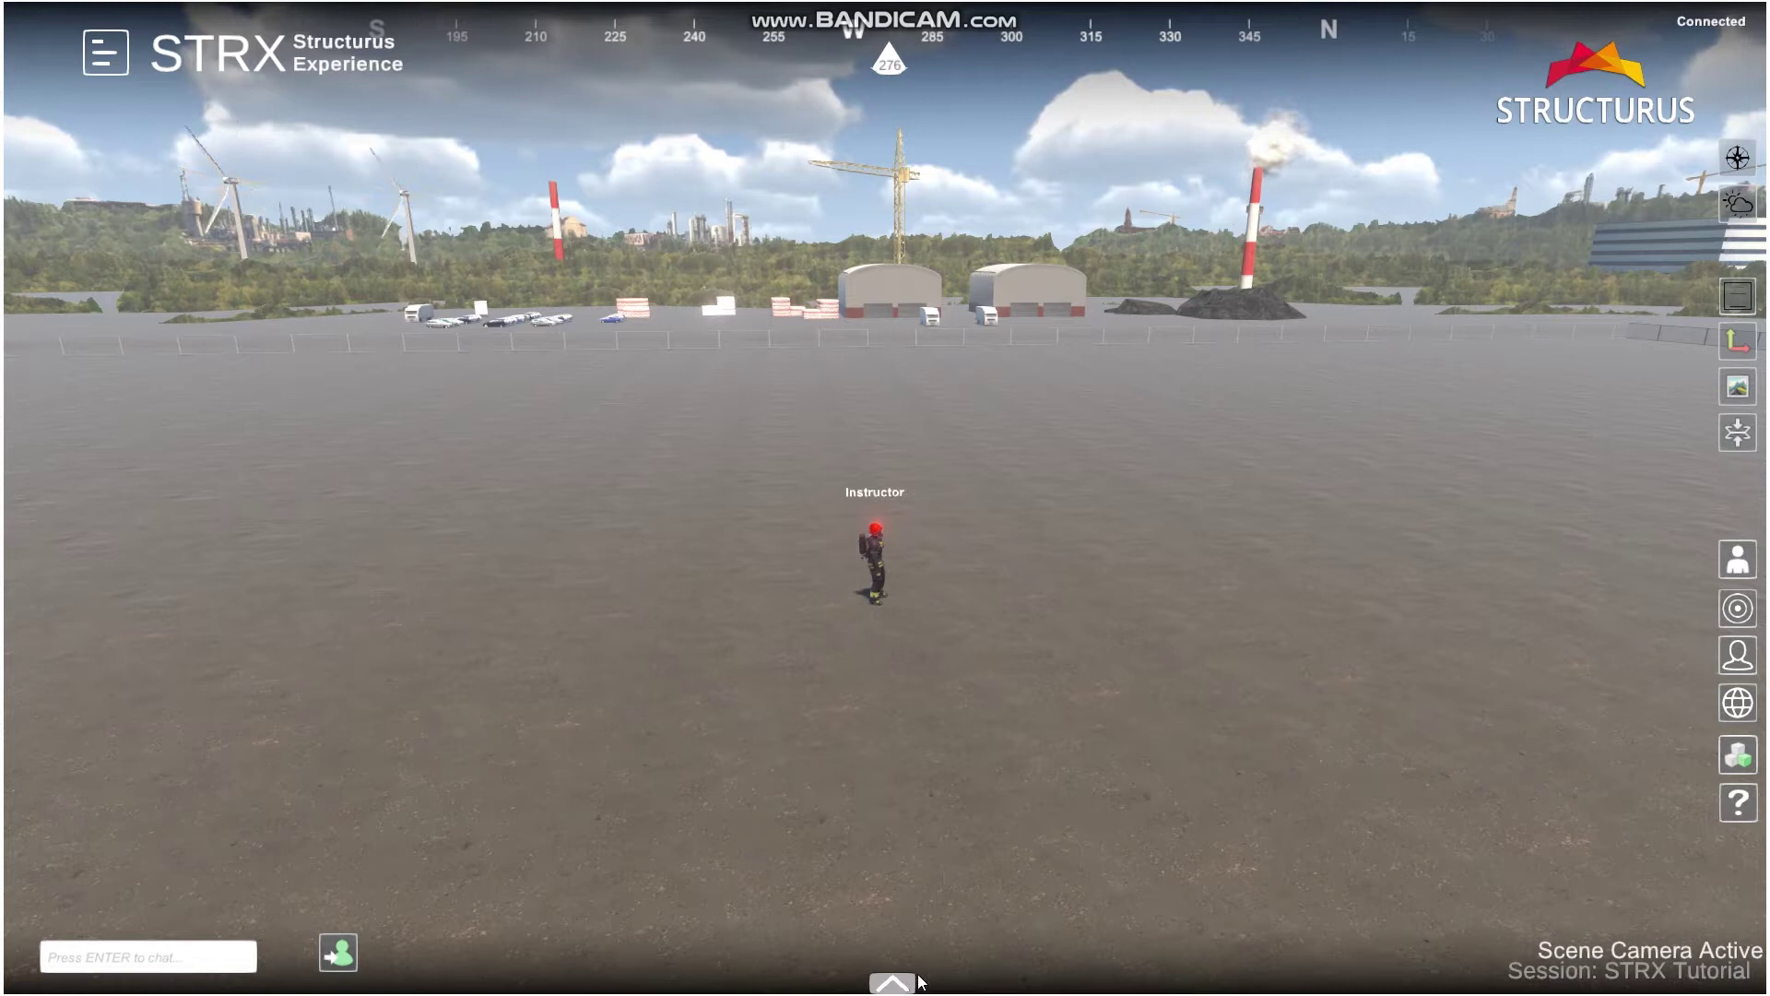
{"action": "left_click", "coordinate": [892, 983]}
{"action": "left_click_drag", "start_coordinate": [1166, 808], "coordinate": [537, 808]}
{"action": "left_click_drag", "start_coordinate": [954, 911], "coordinate": [726, 449]}
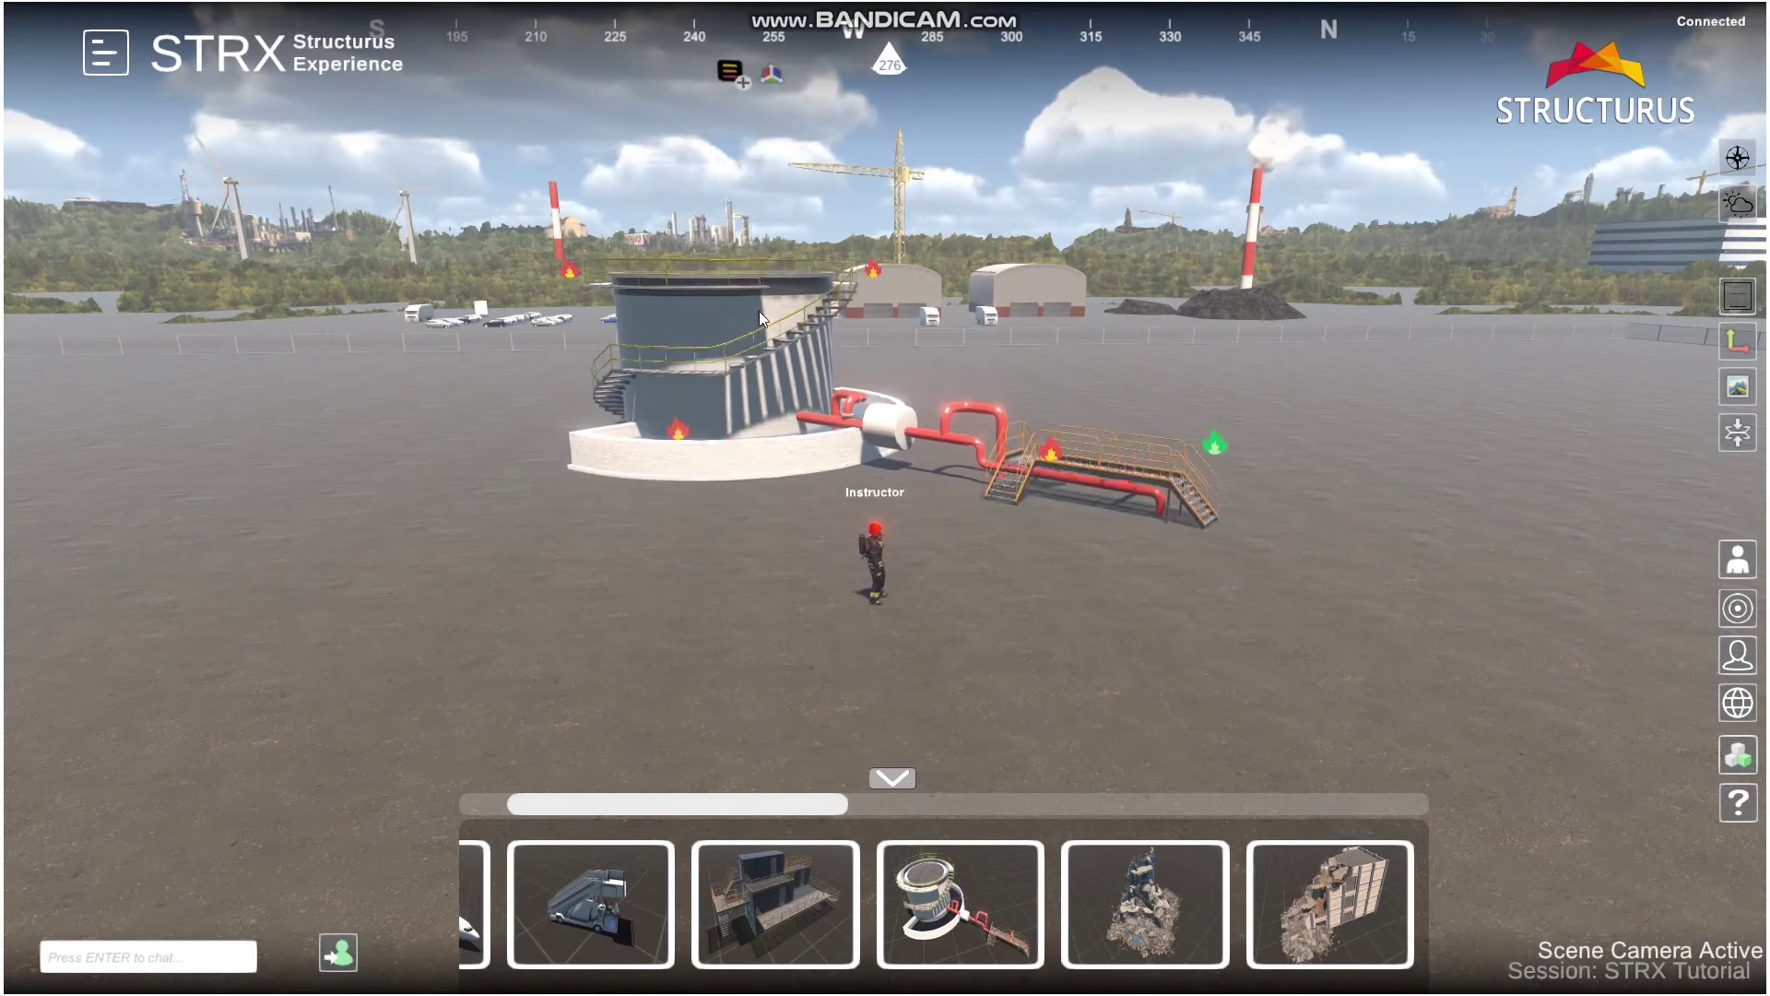
{"action": "middle_click_drag", "start_coordinate": [727, 449], "coordinate": [830, 961]}
{"action": "right_click_drag", "start_coordinate": [959, 424], "coordinate": [904, 393]}
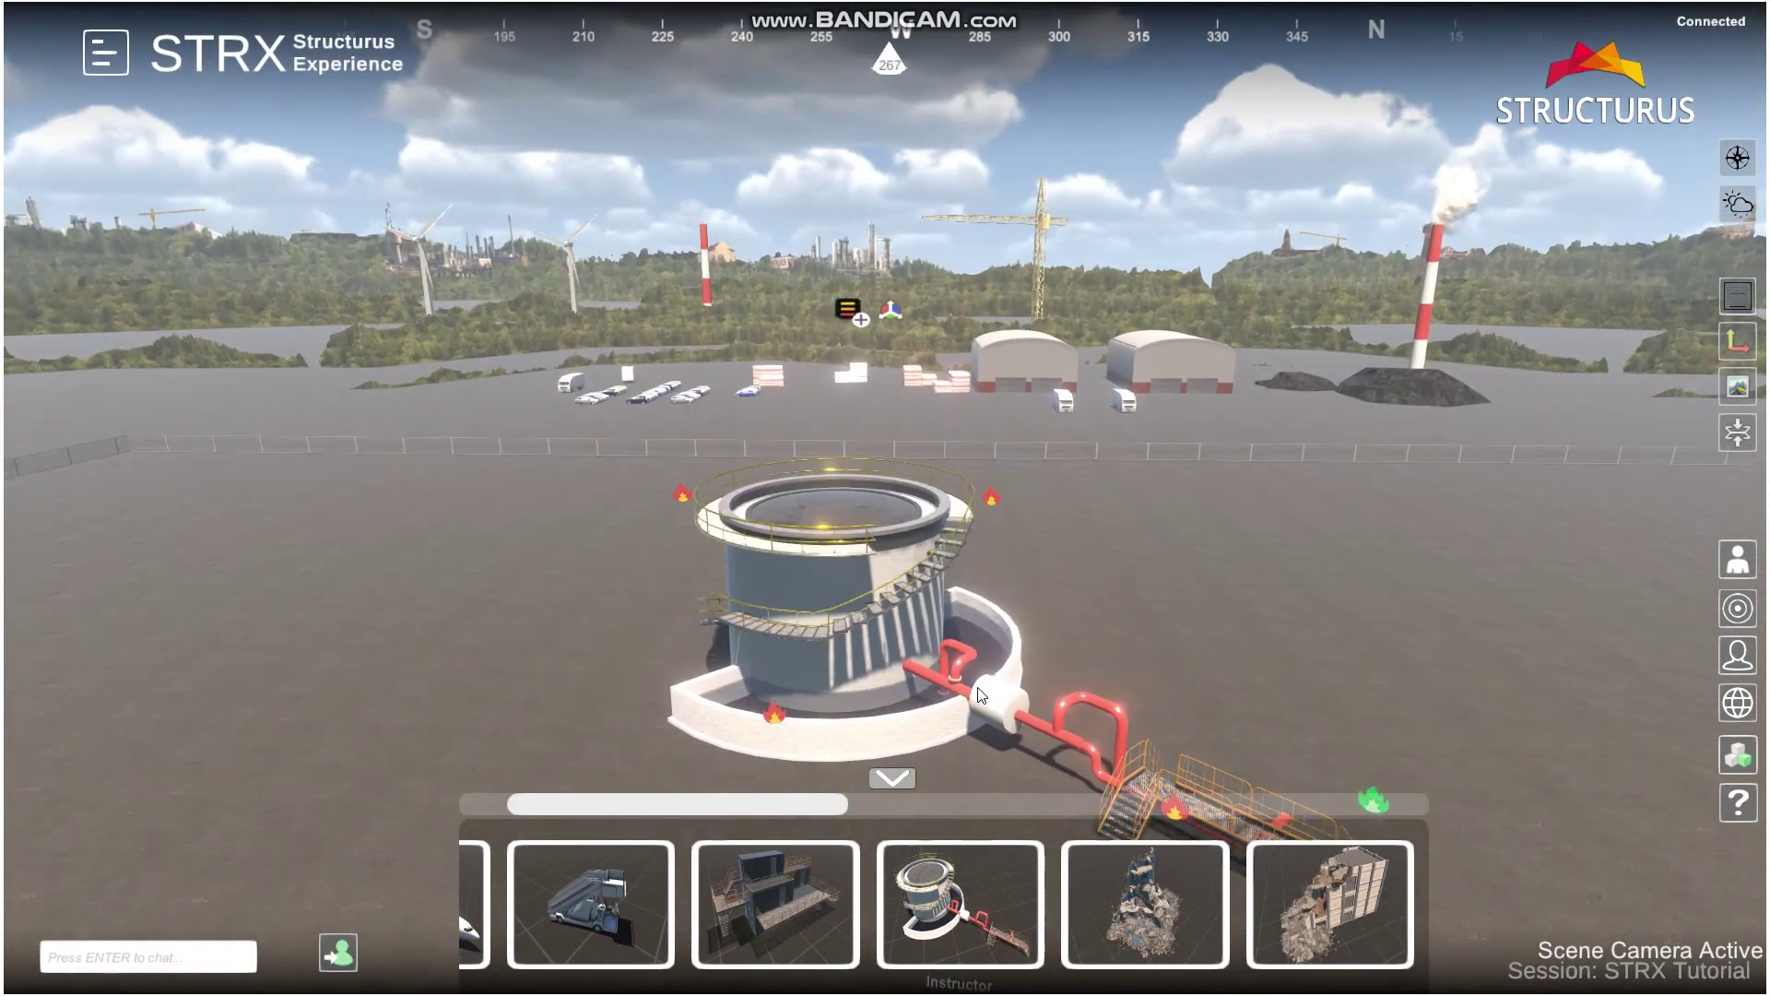
Step: Set the scene's time of day to 16:46 and the weather to Storm
{"action": "left_click", "coordinate": [1739, 207]}
{"action": "left_click_drag", "start_coordinate": [189, 213], "coordinate": [247, 215]}
{"action": "left_click", "coordinate": [222, 366]}
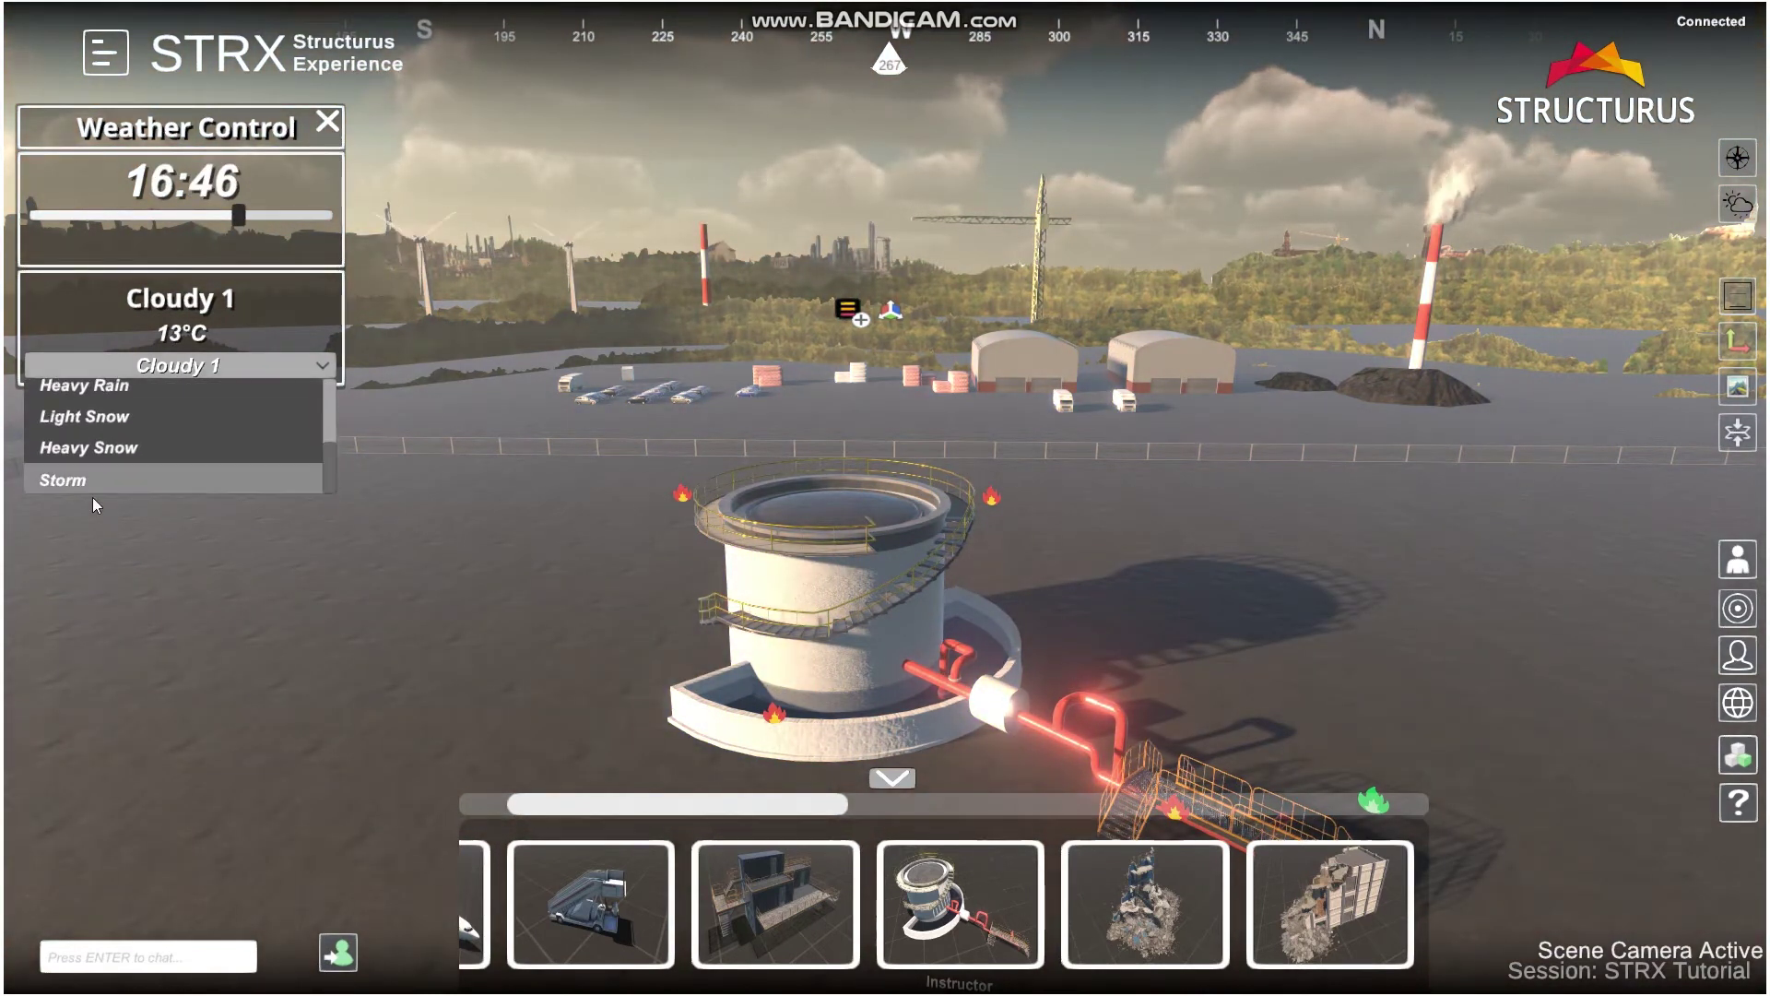
{"action": "left_click", "coordinate": [93, 489]}
{"action": "left_click", "coordinate": [708, 563]}
Step: Activate the Tank Fire and the Rim Seal Fire on the storage tank, and hide the model library
{"action": "right_click_drag", "start_coordinate": [709, 570], "coordinate": [695, 518]}
{"action": "left_click", "coordinate": [669, 446]}
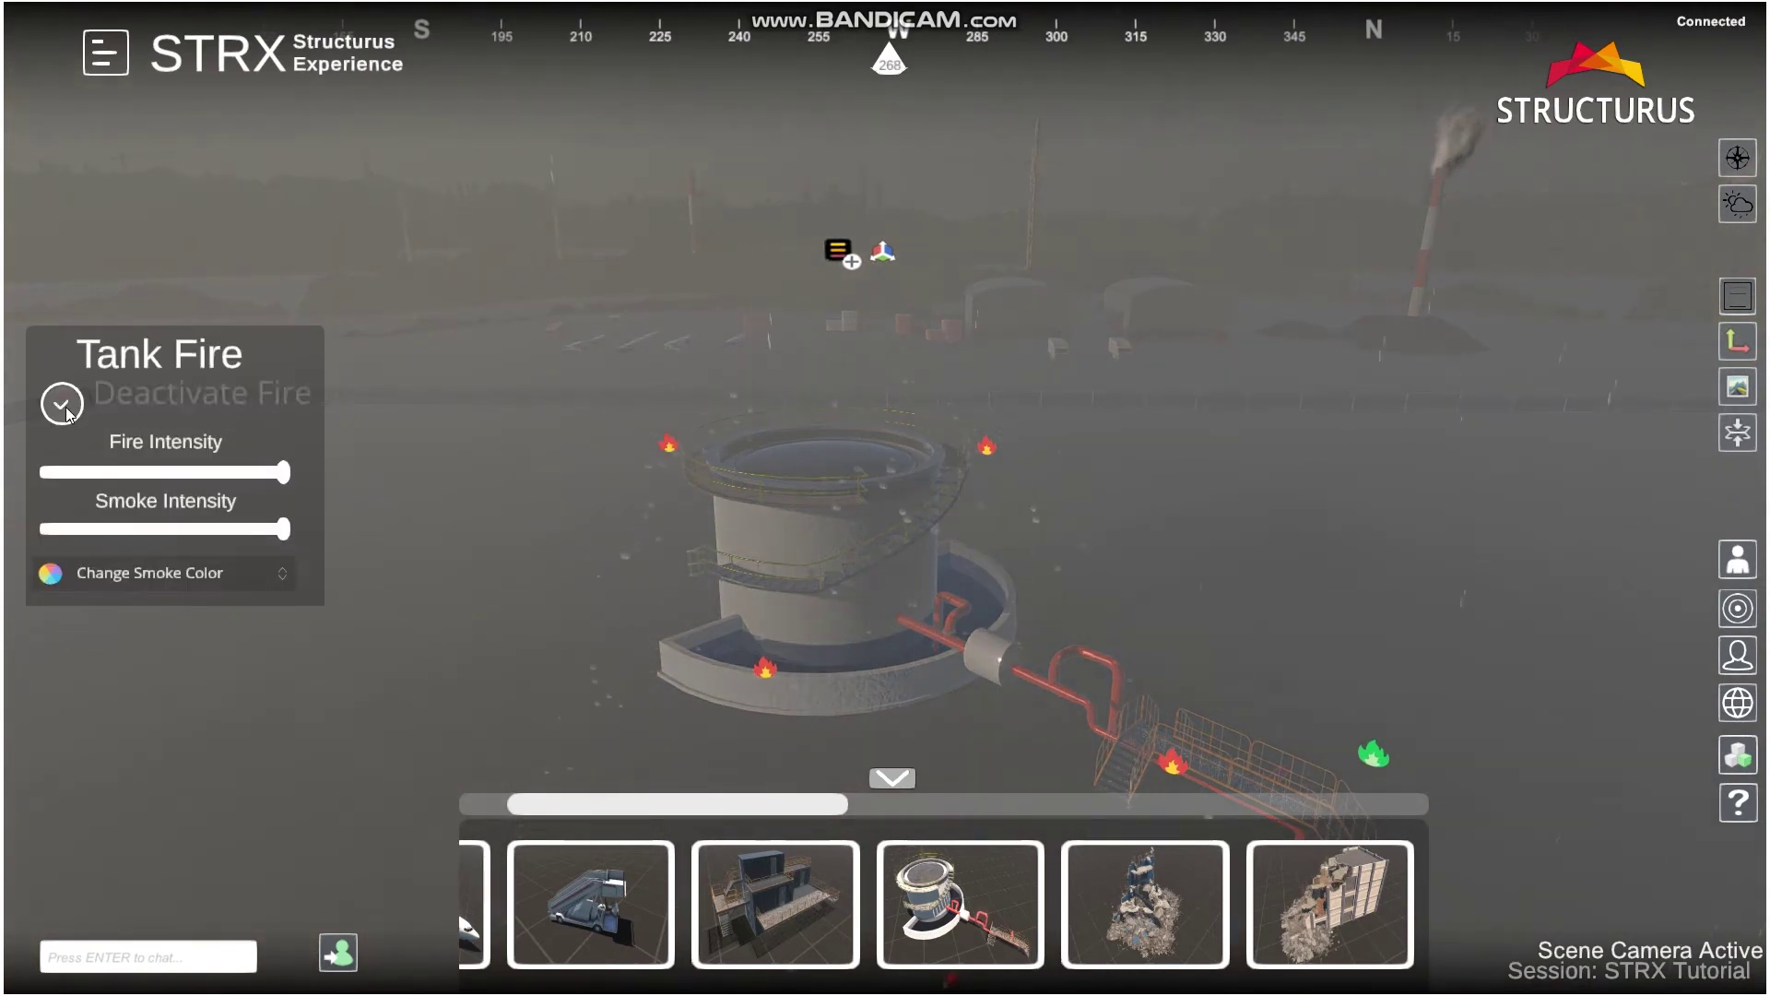
{"action": "left_click", "coordinate": [891, 779]}
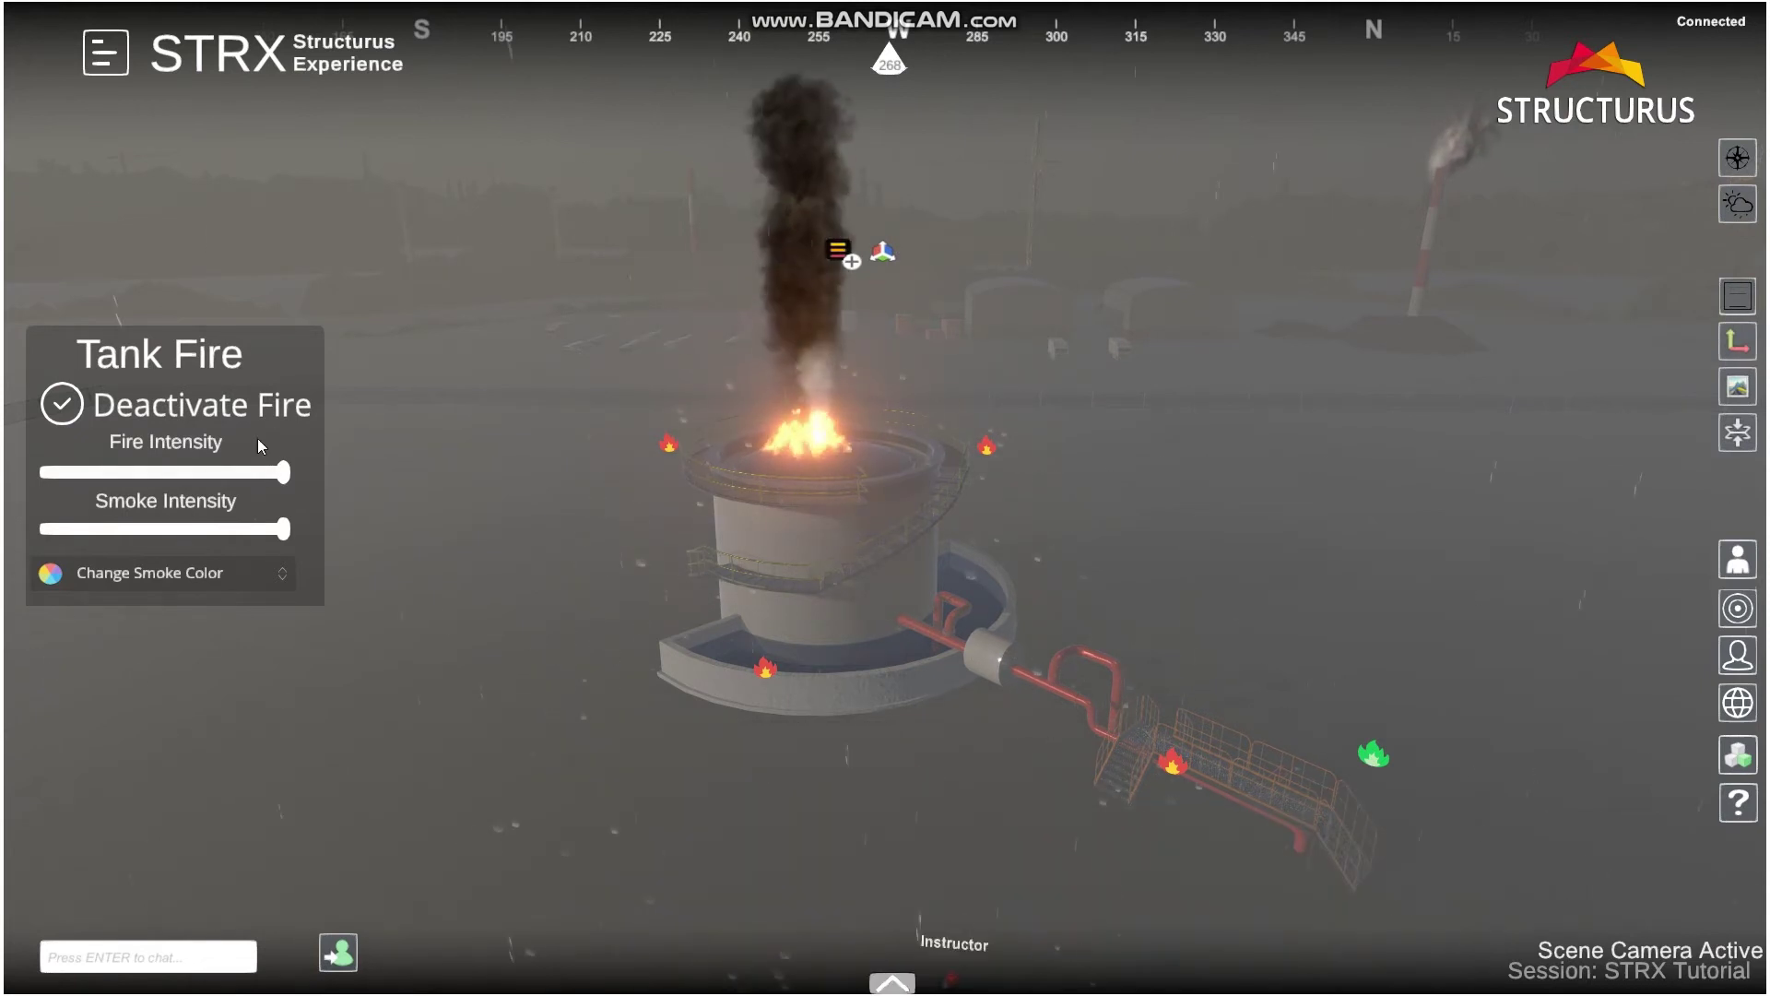
{"action": "left_click", "coordinate": [668, 447]}
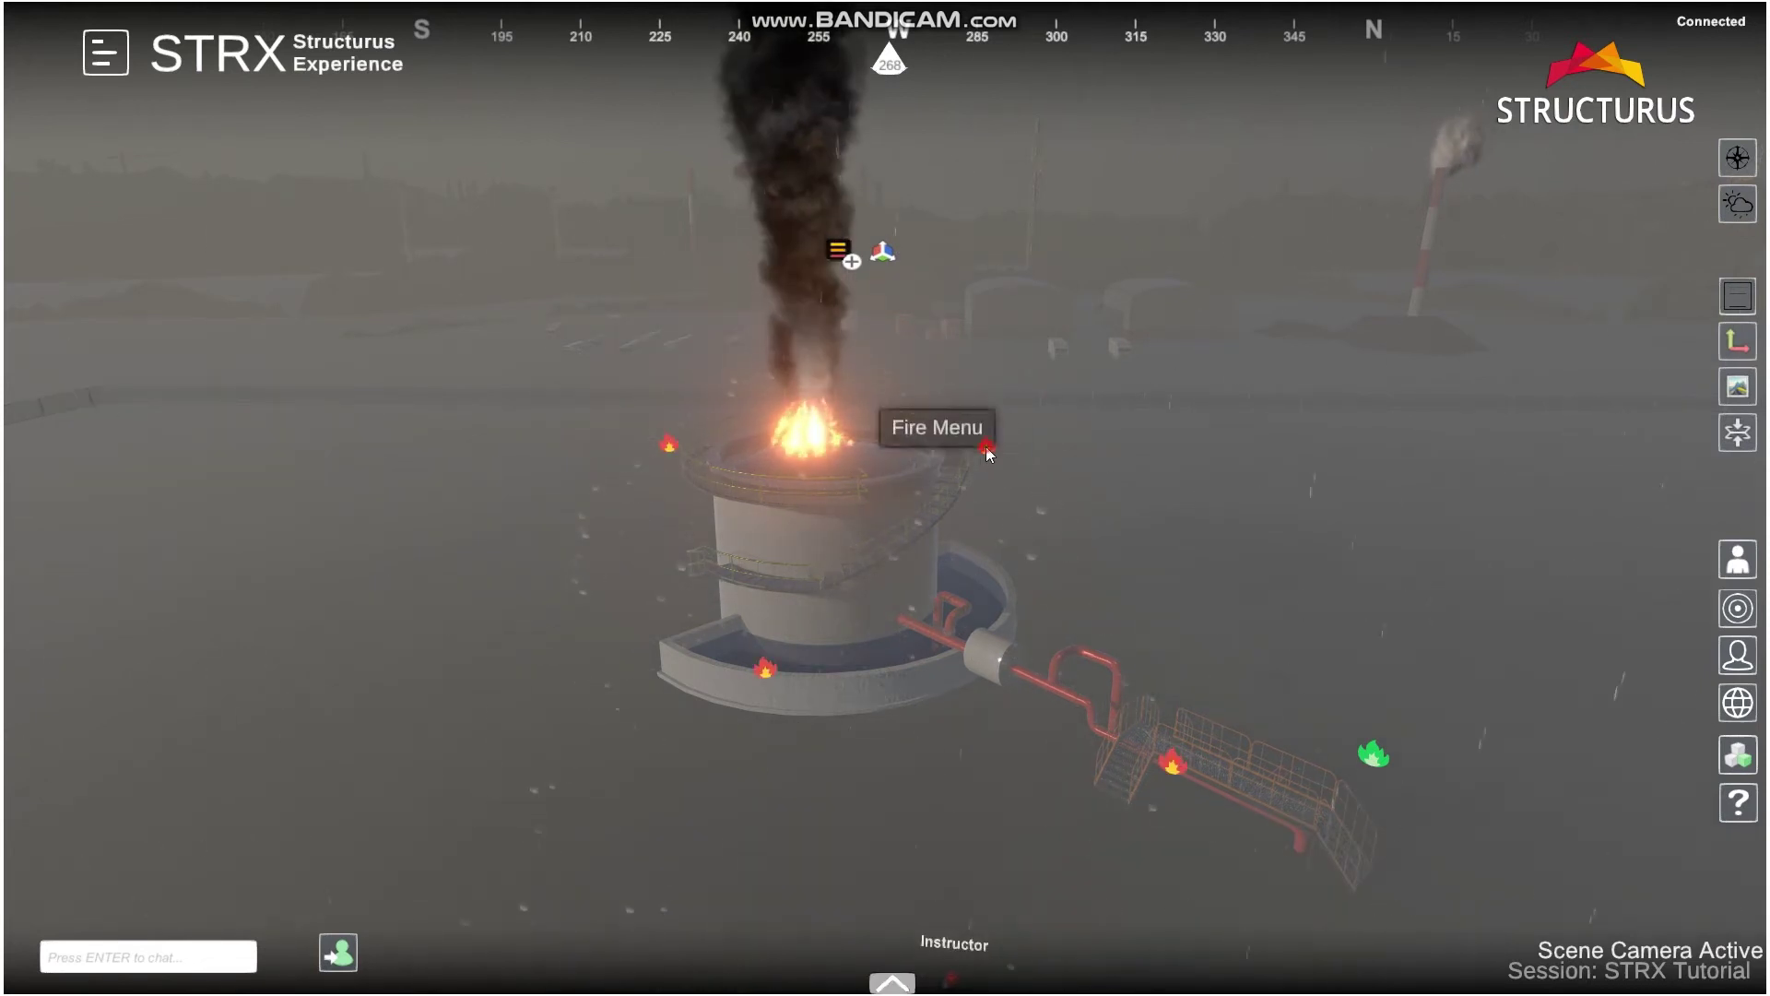
{"action": "left_click", "coordinate": [986, 448]}
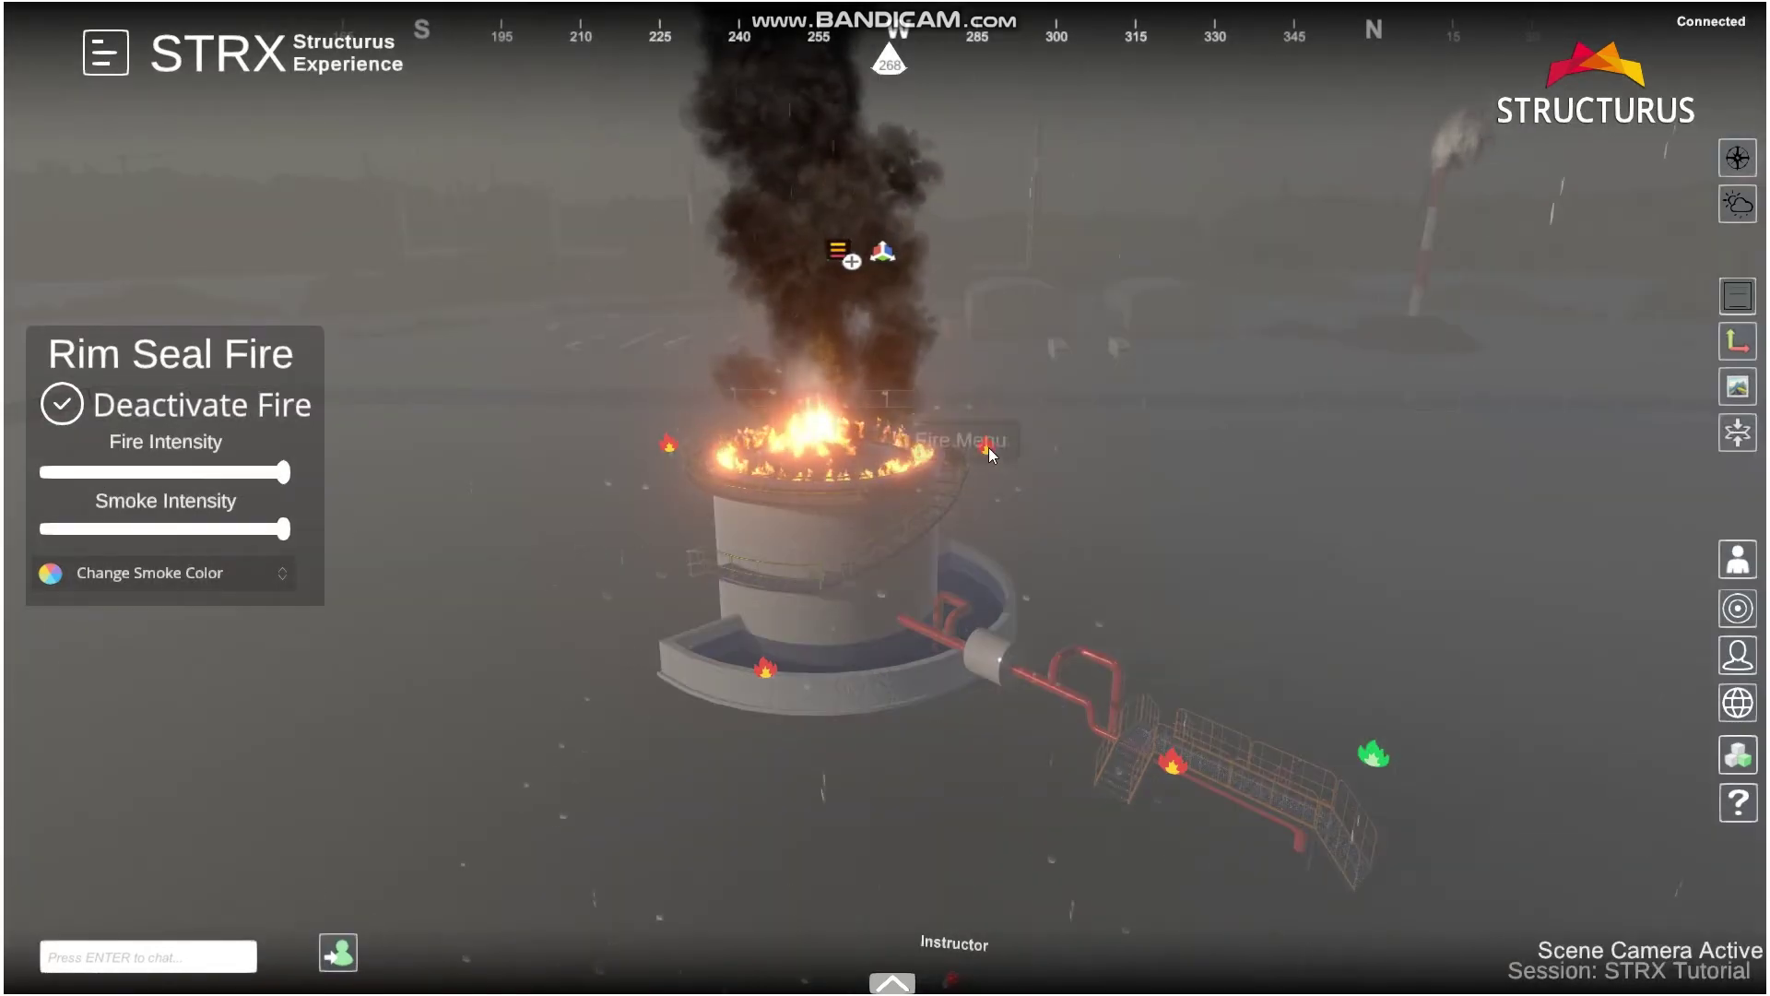
{"action": "left_click", "coordinate": [987, 449]}
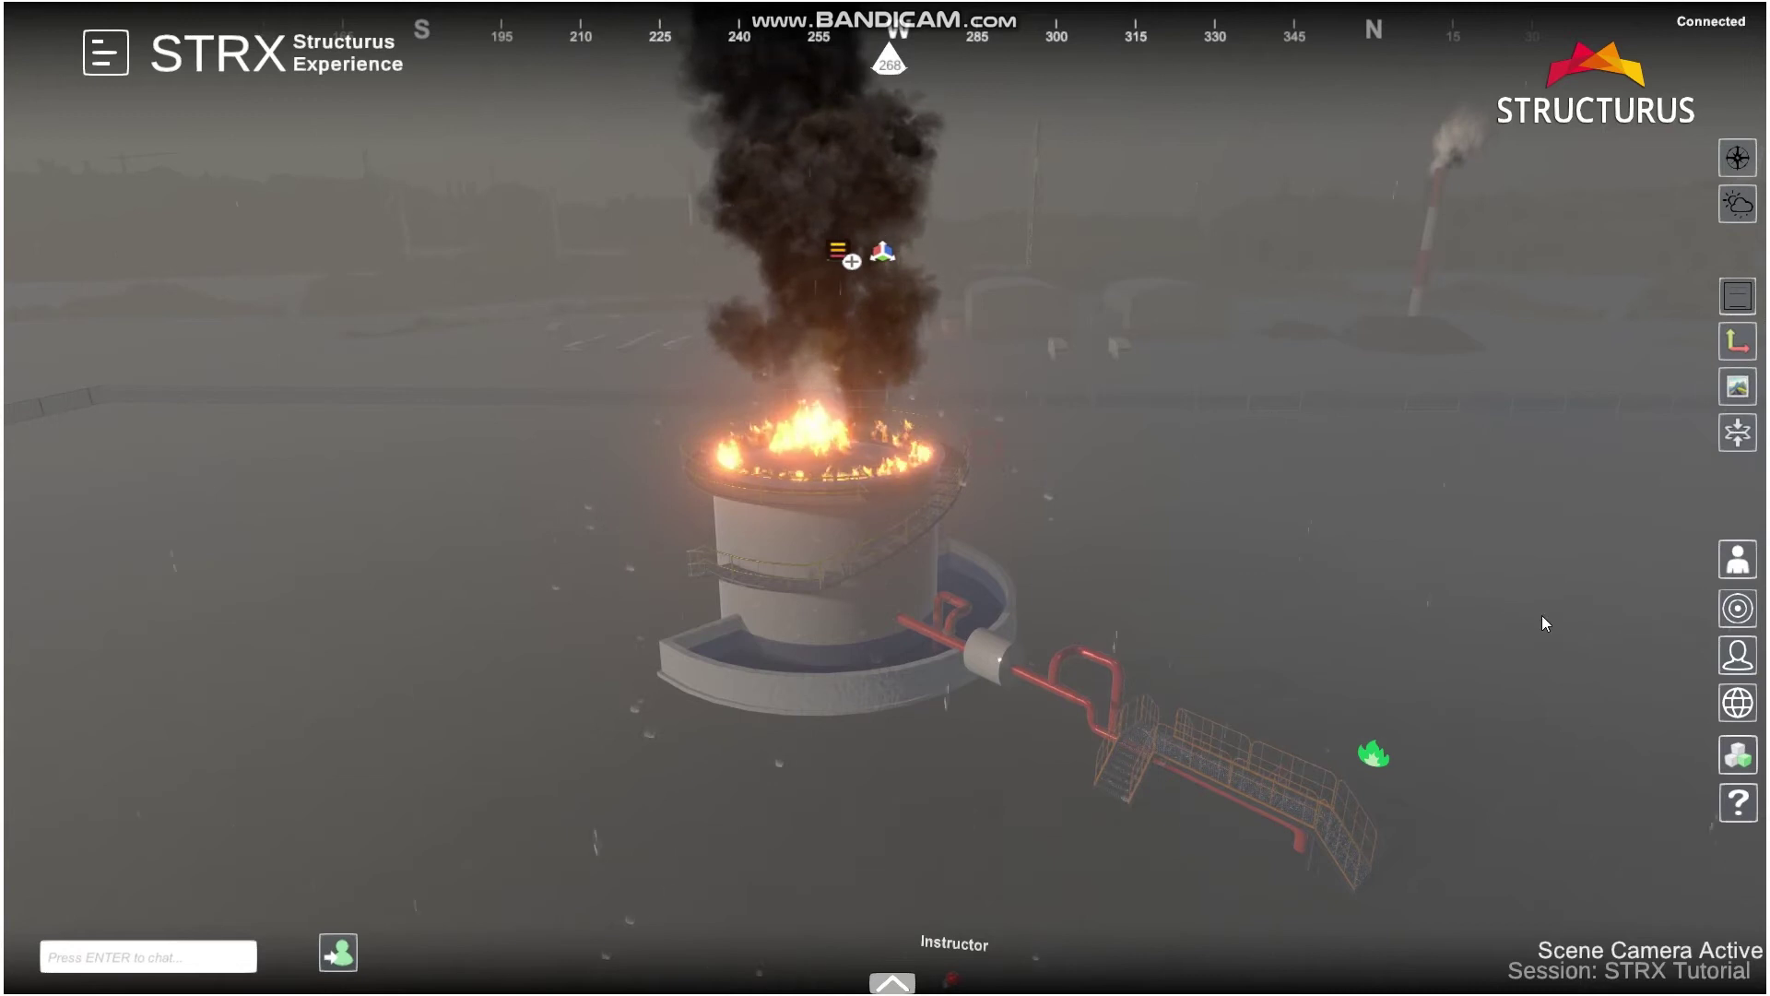
Step: Examine the burning tank and red pipework from the avatar camera at ground level, and return to the scene camera
{"action": "left_click", "coordinate": [1738, 754]}
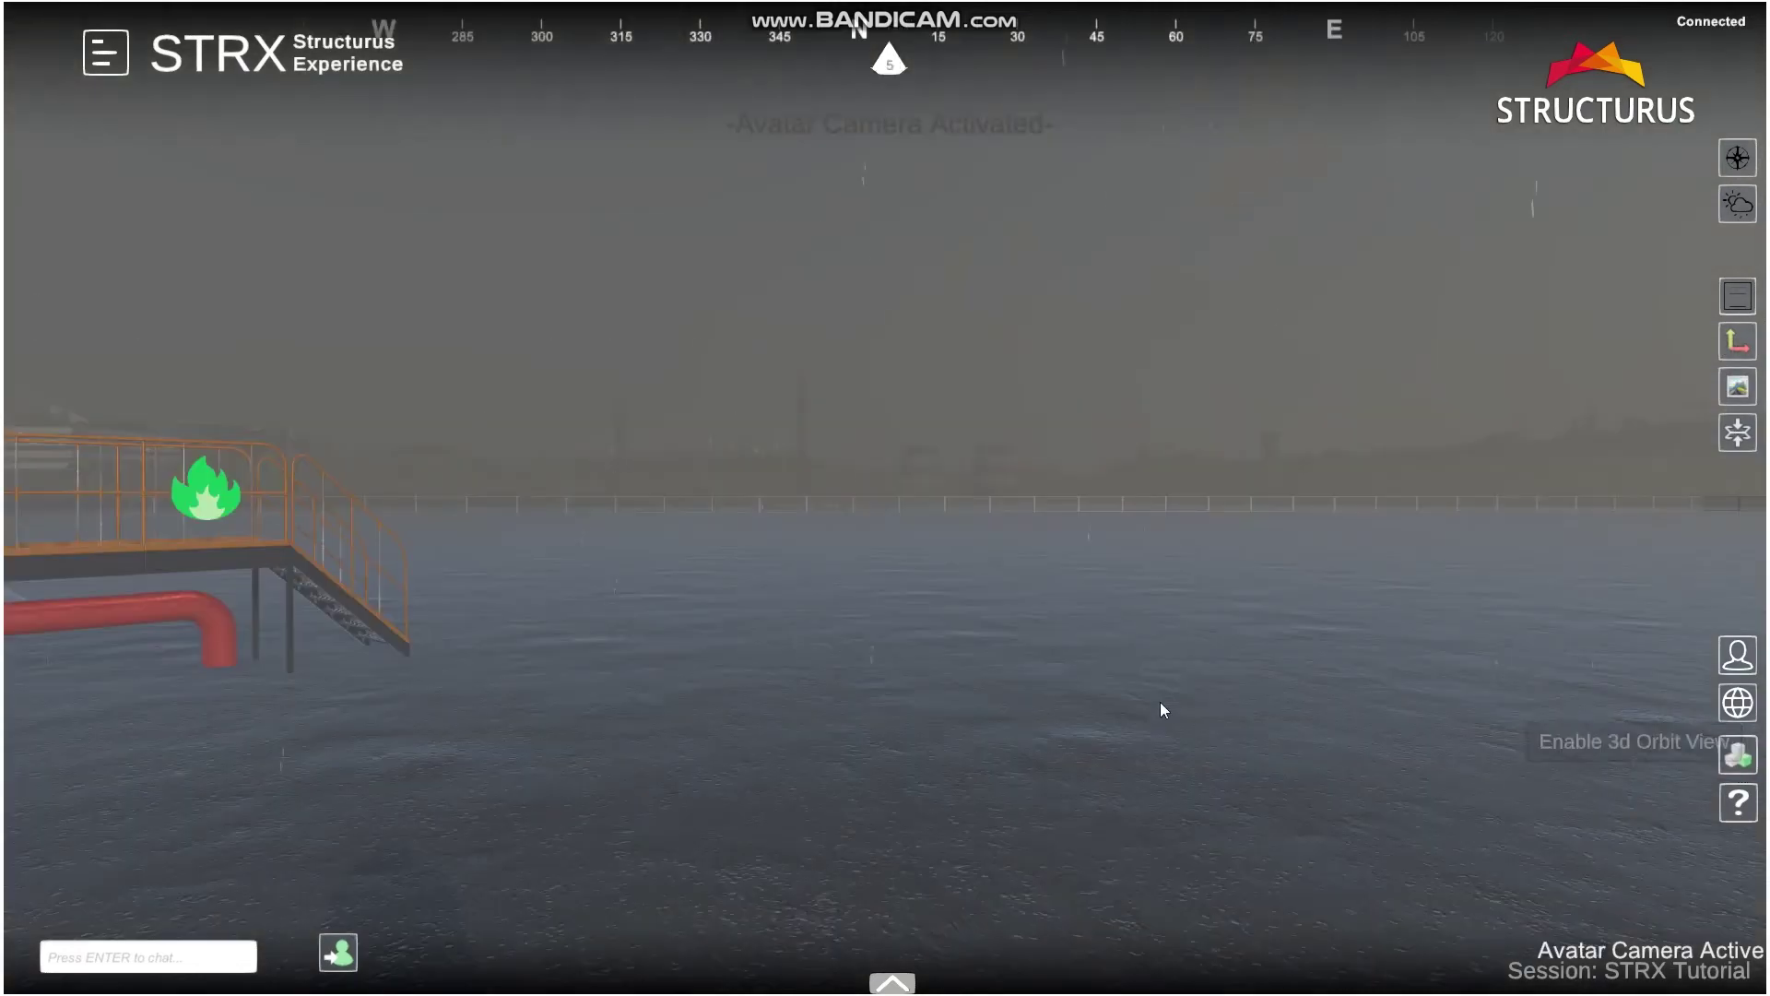
{"action": "right_click_drag", "start_coordinate": [752, 701], "coordinate": [564, 655]}
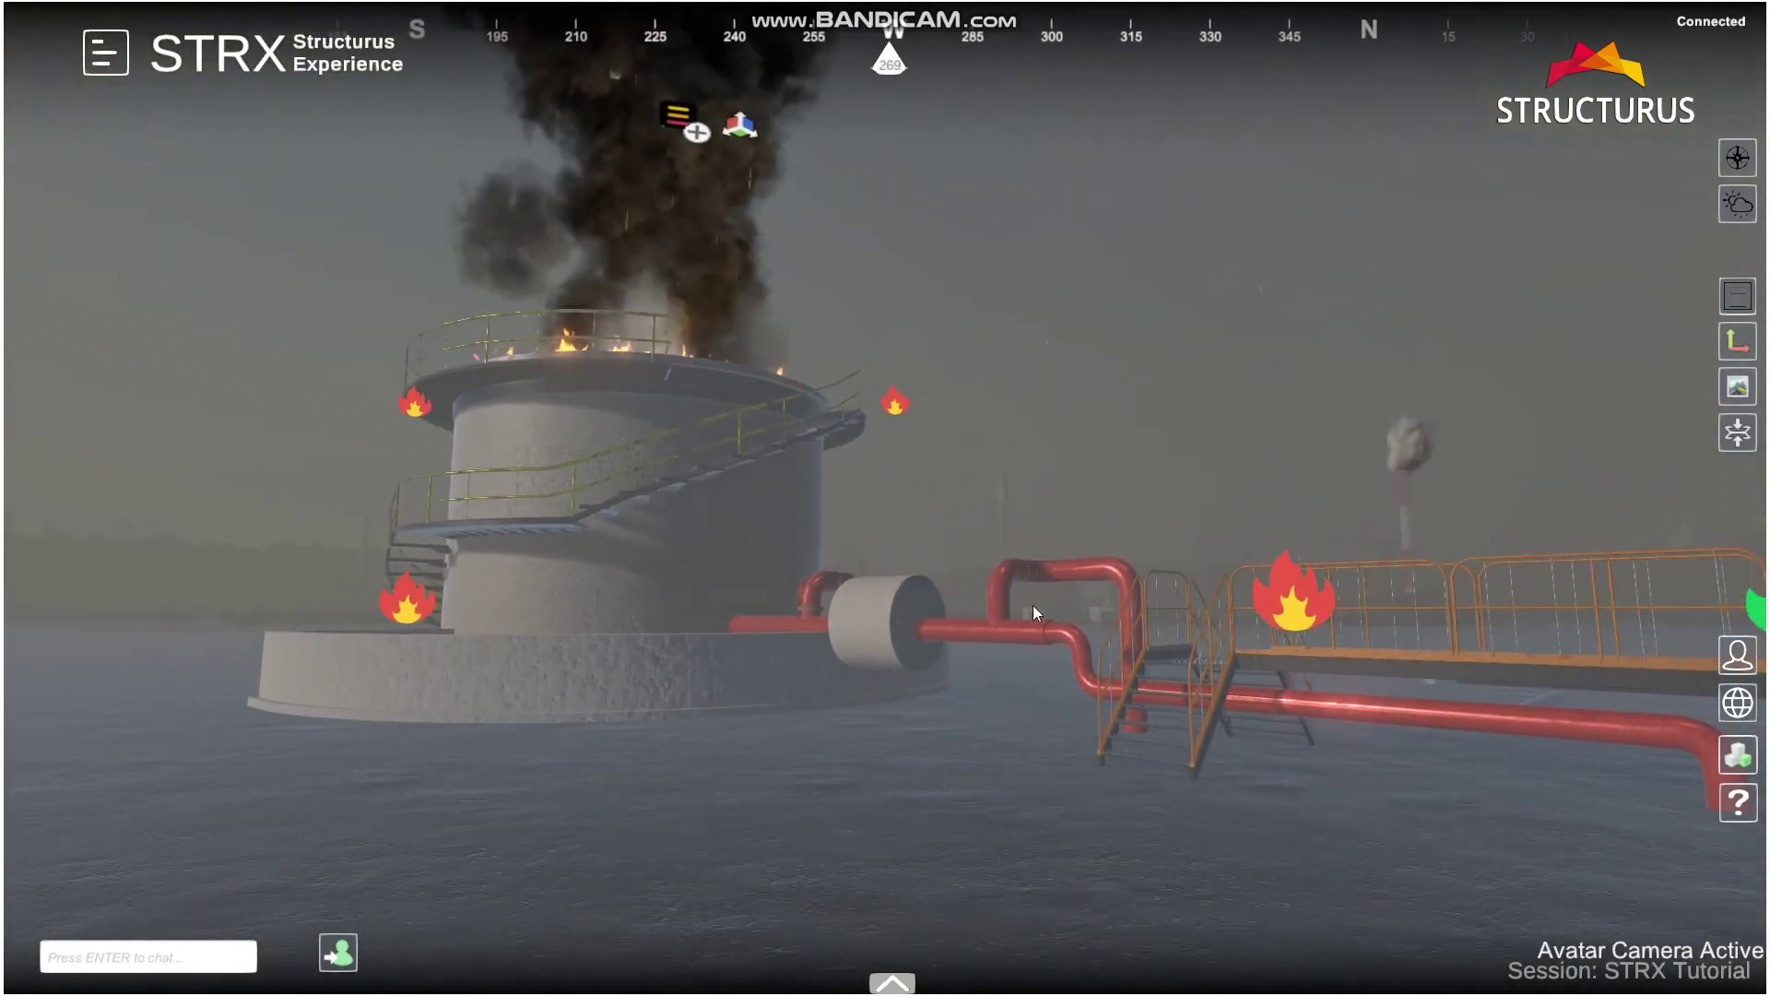
{"action": "key", "text": "Left"}
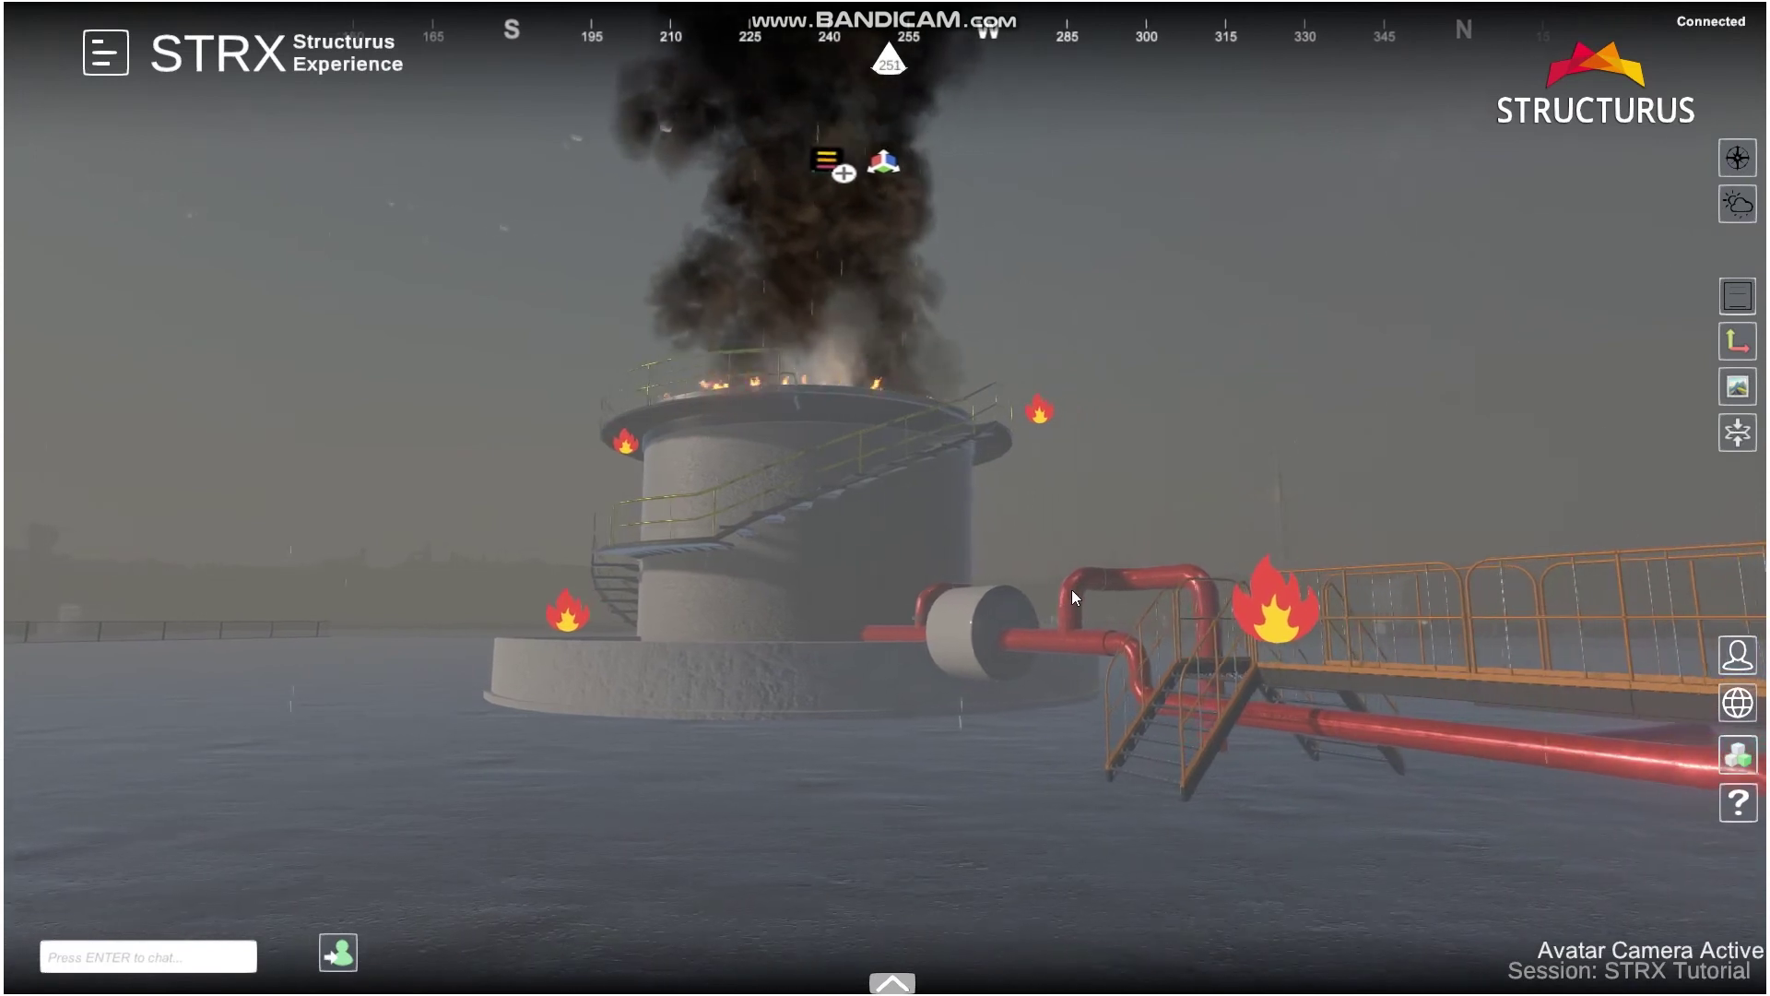
{"action": "right_click_drag", "start_coordinate": [1055, 589], "coordinate": [1149, 584]}
{"action": "key", "text": "Up"}
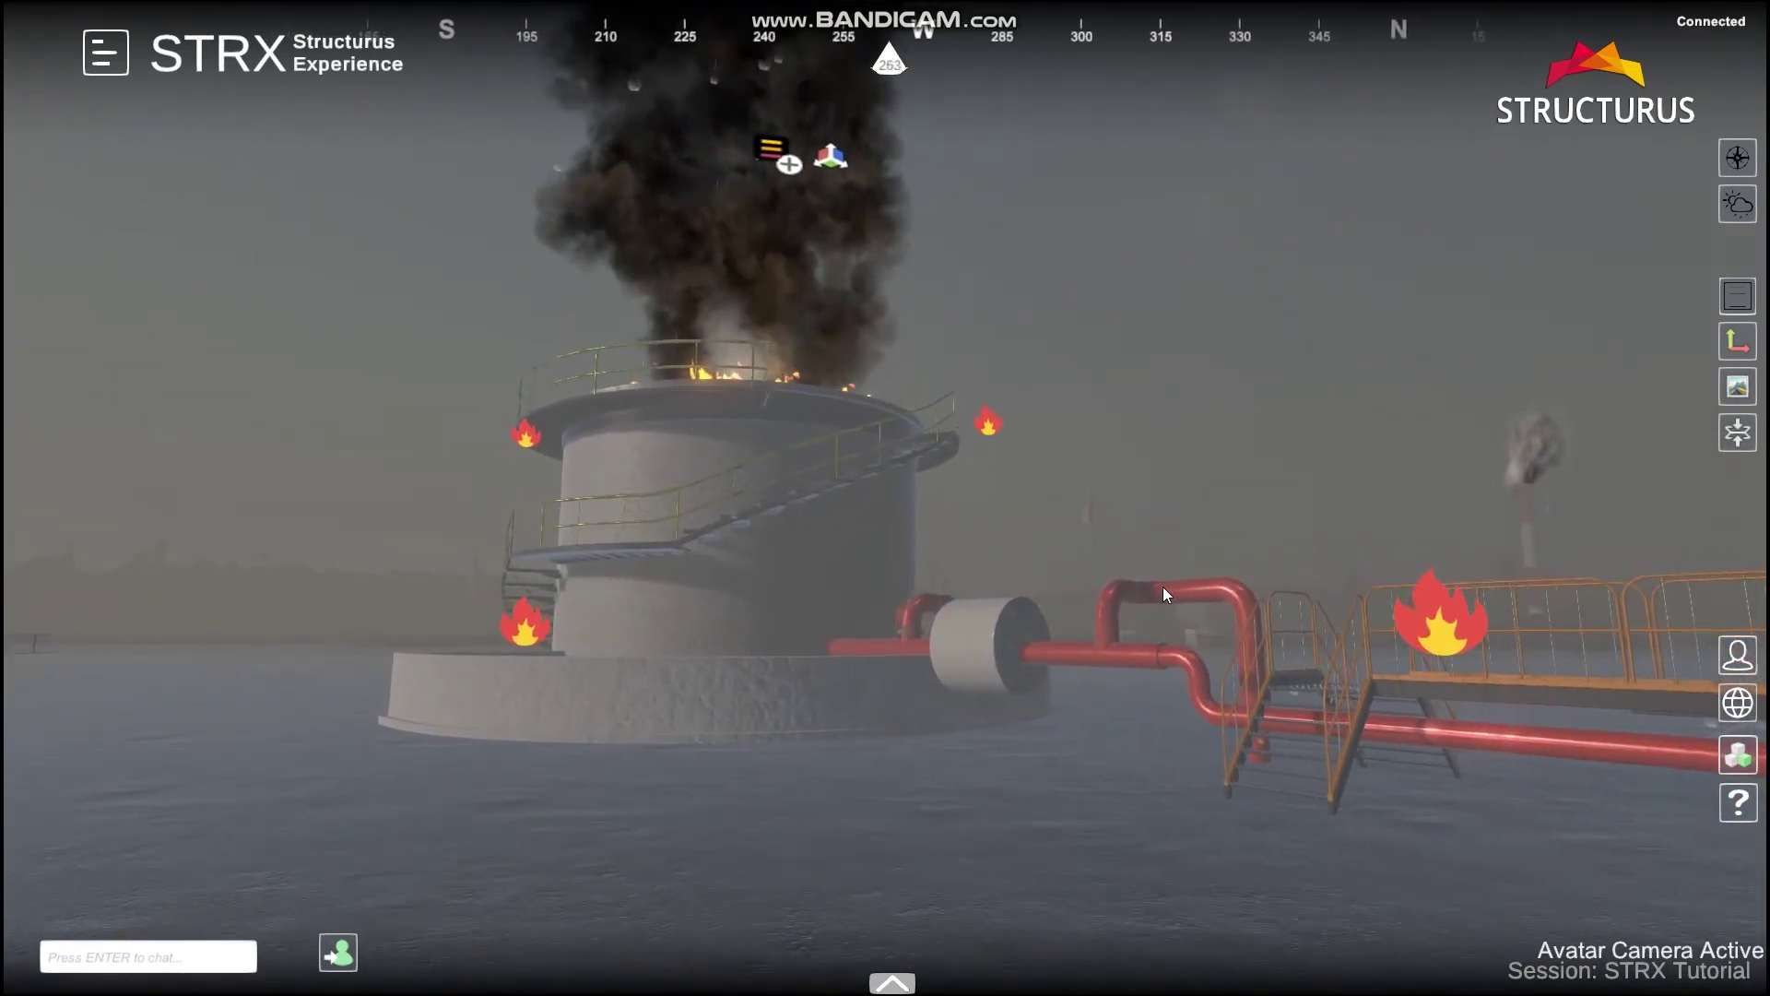
{"action": "left_click", "coordinate": [1752, 759]}
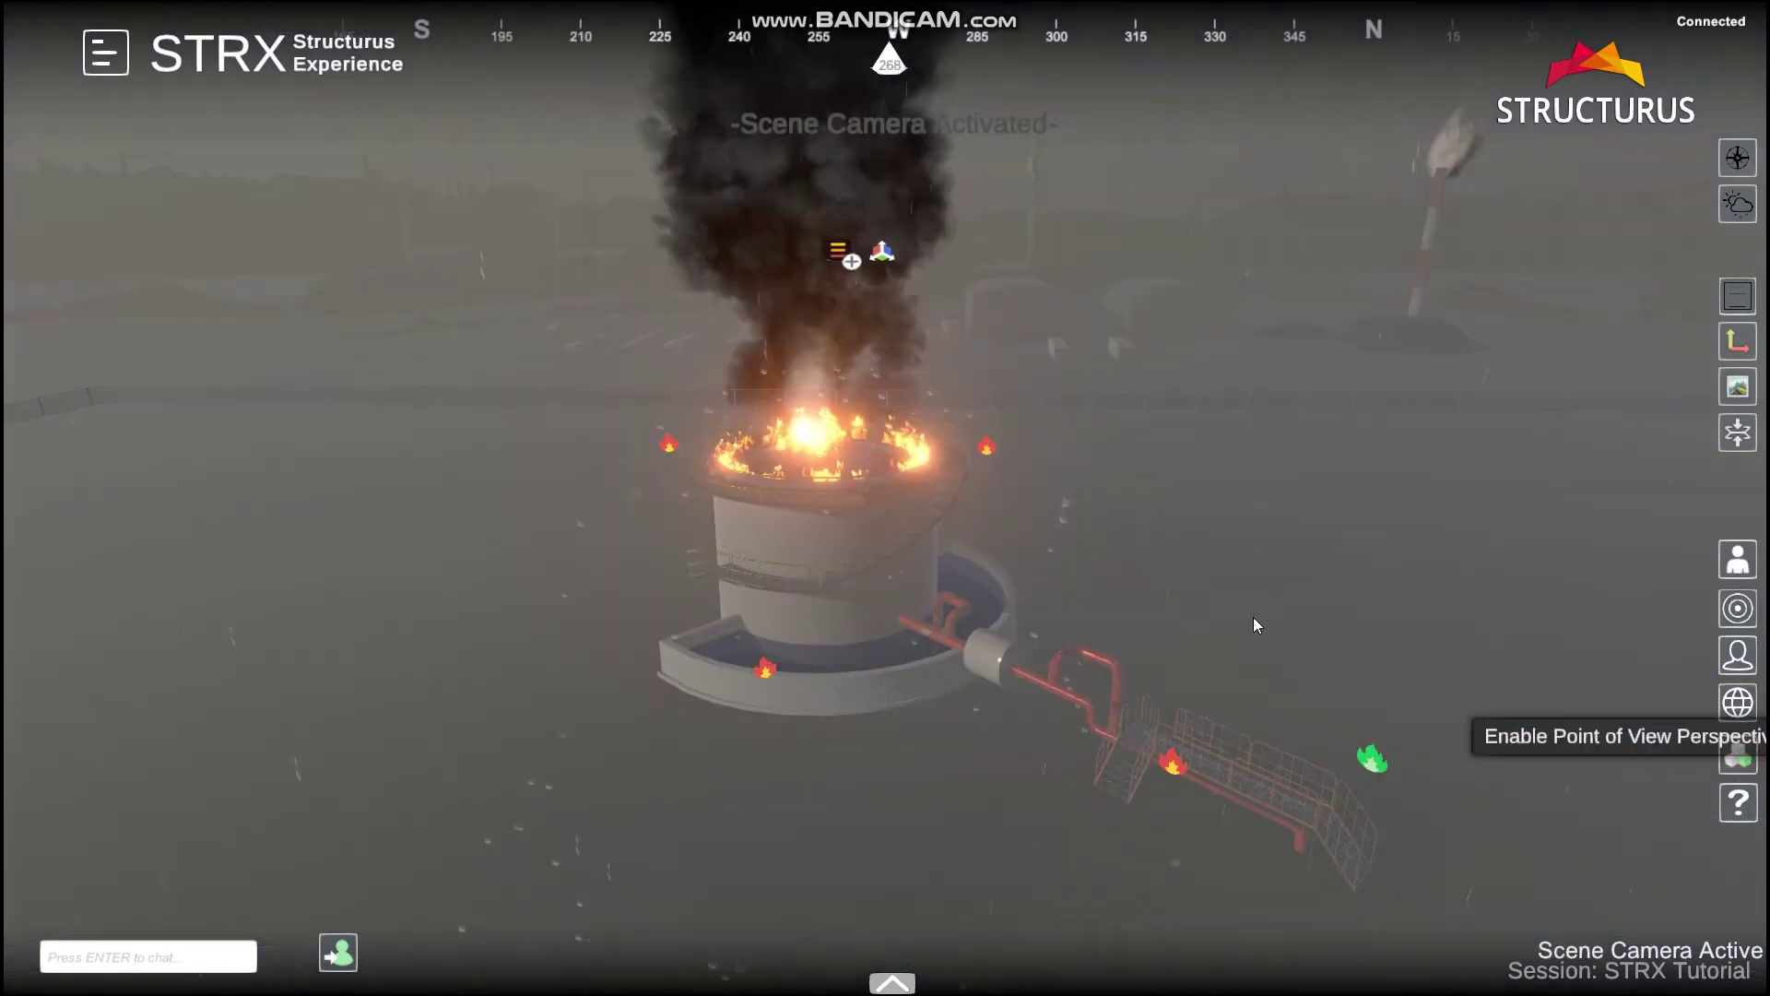
Step: Place a Medium Fire from the model library beside the stairs of the pipework walkway and activate it
{"action": "left_click", "coordinate": [892, 983]}
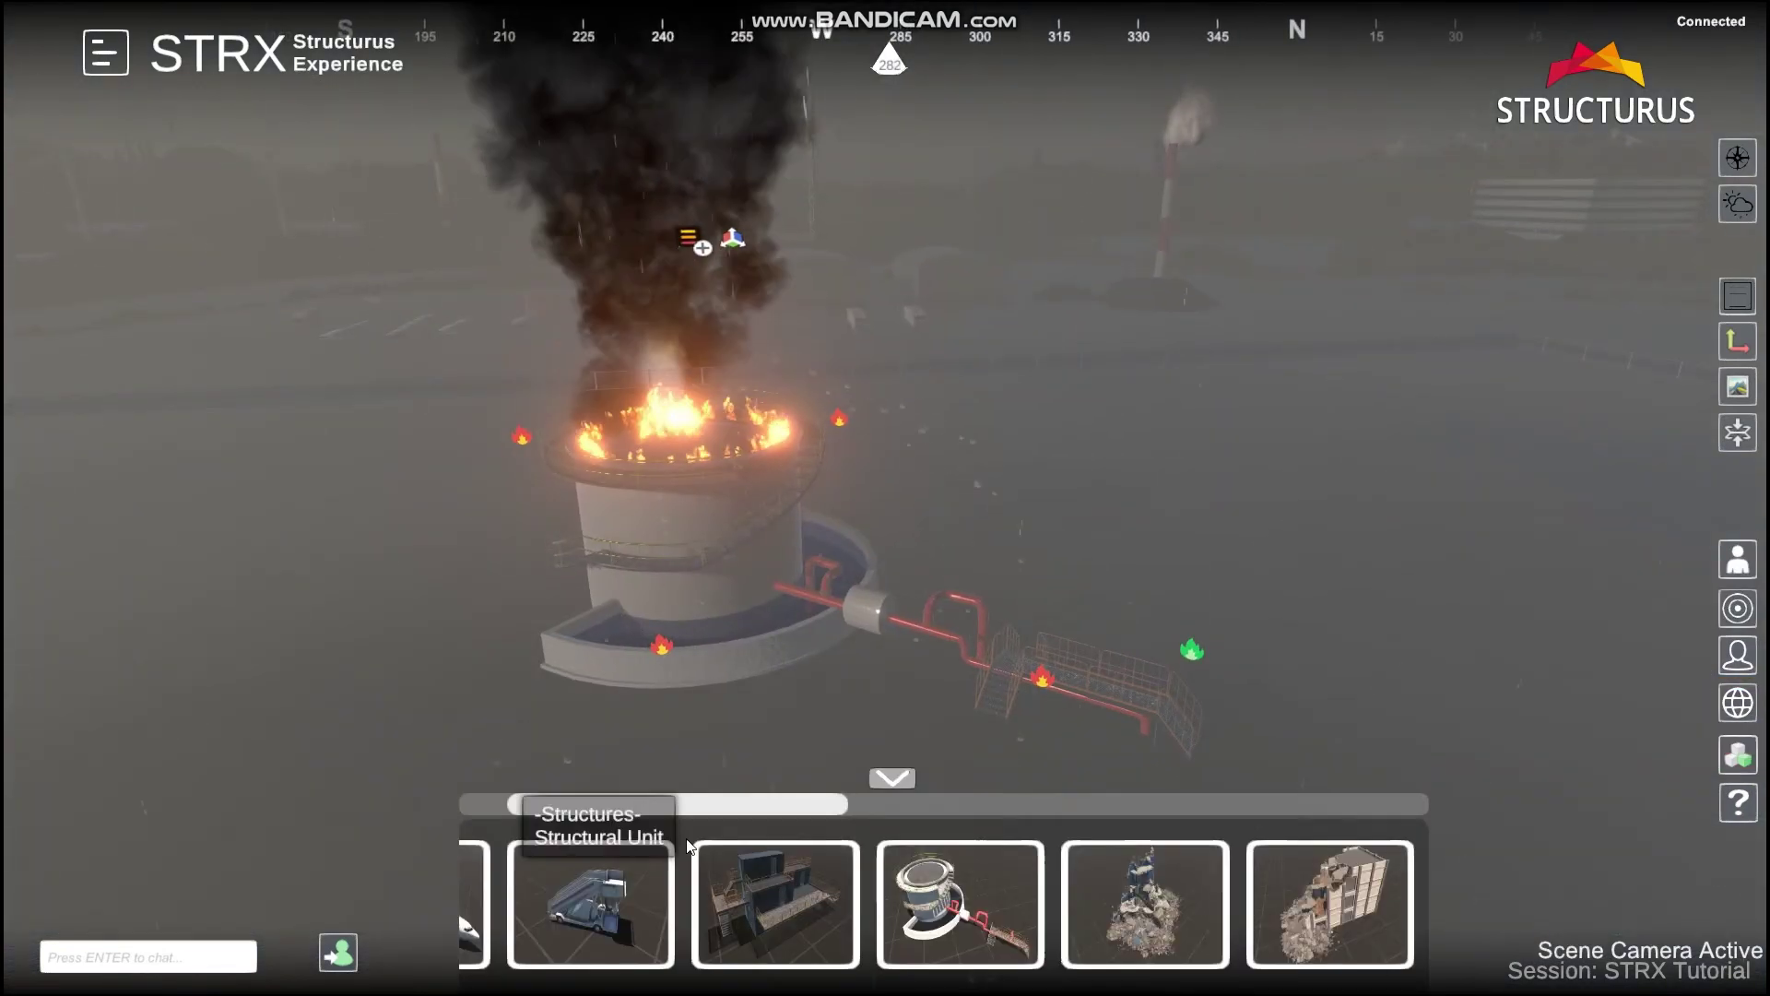
{"action": "left_click_drag", "start_coordinate": [727, 804], "coordinate": [1171, 810]}
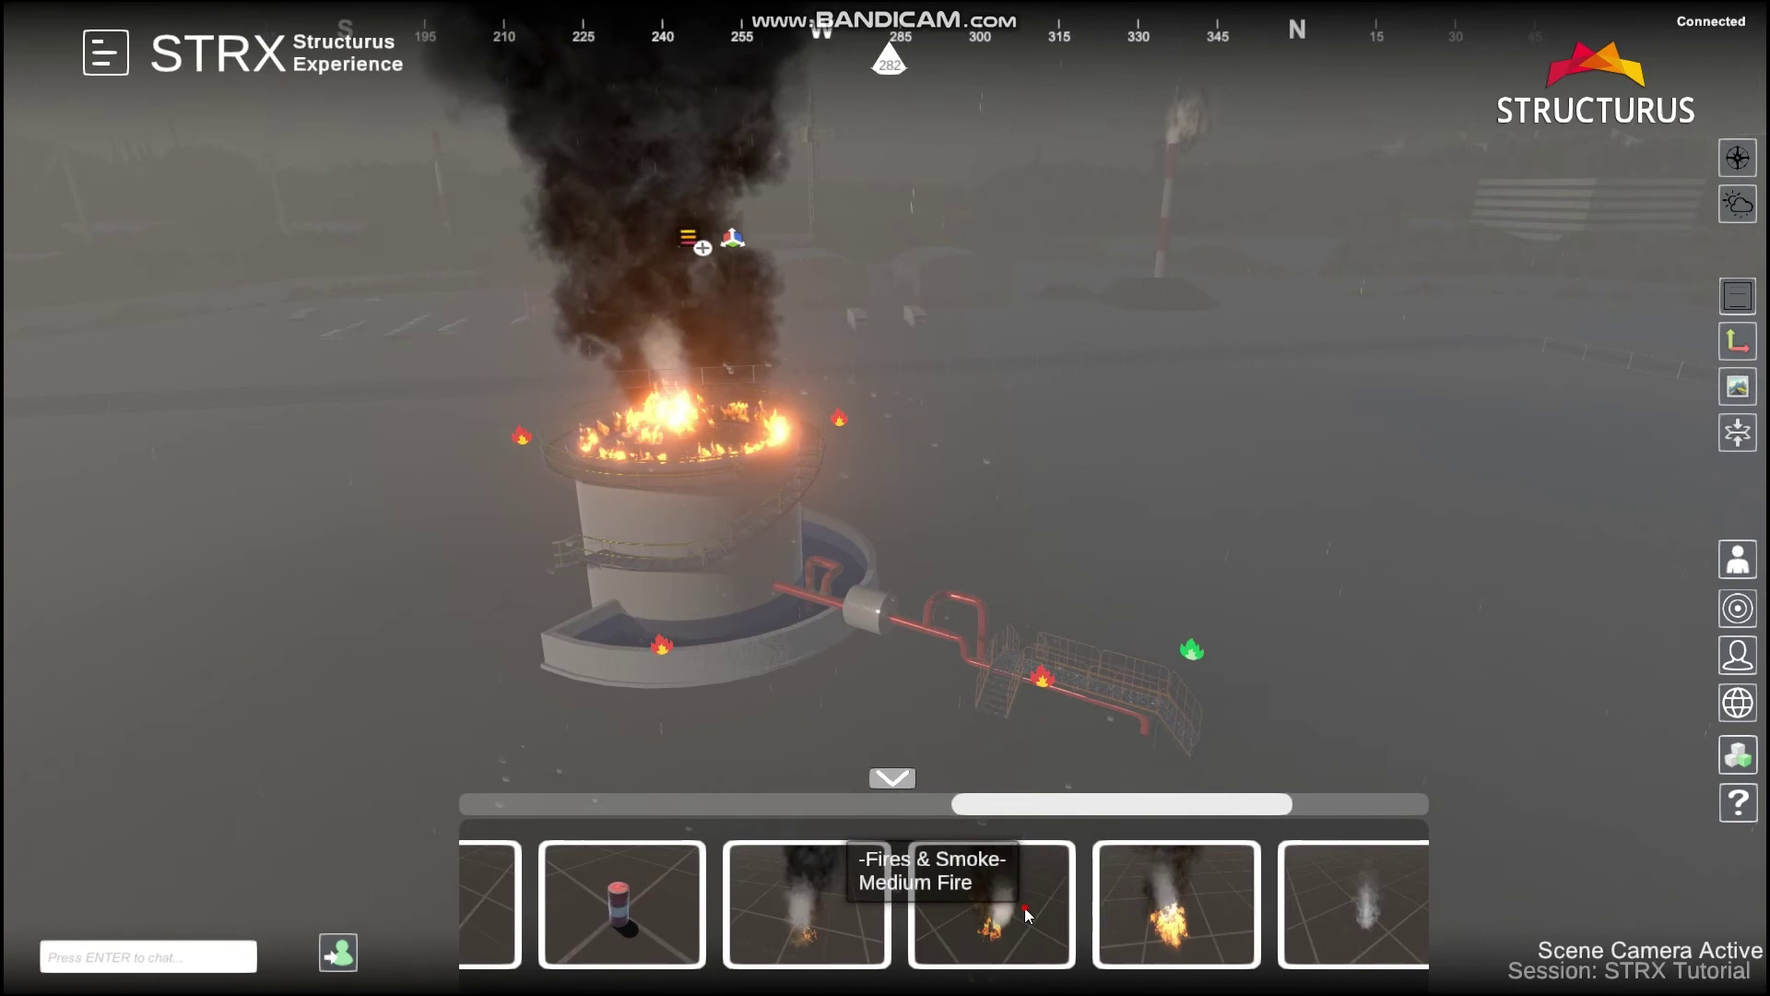
{"action": "left_click_drag", "start_coordinate": [1024, 913], "coordinate": [970, 742]}
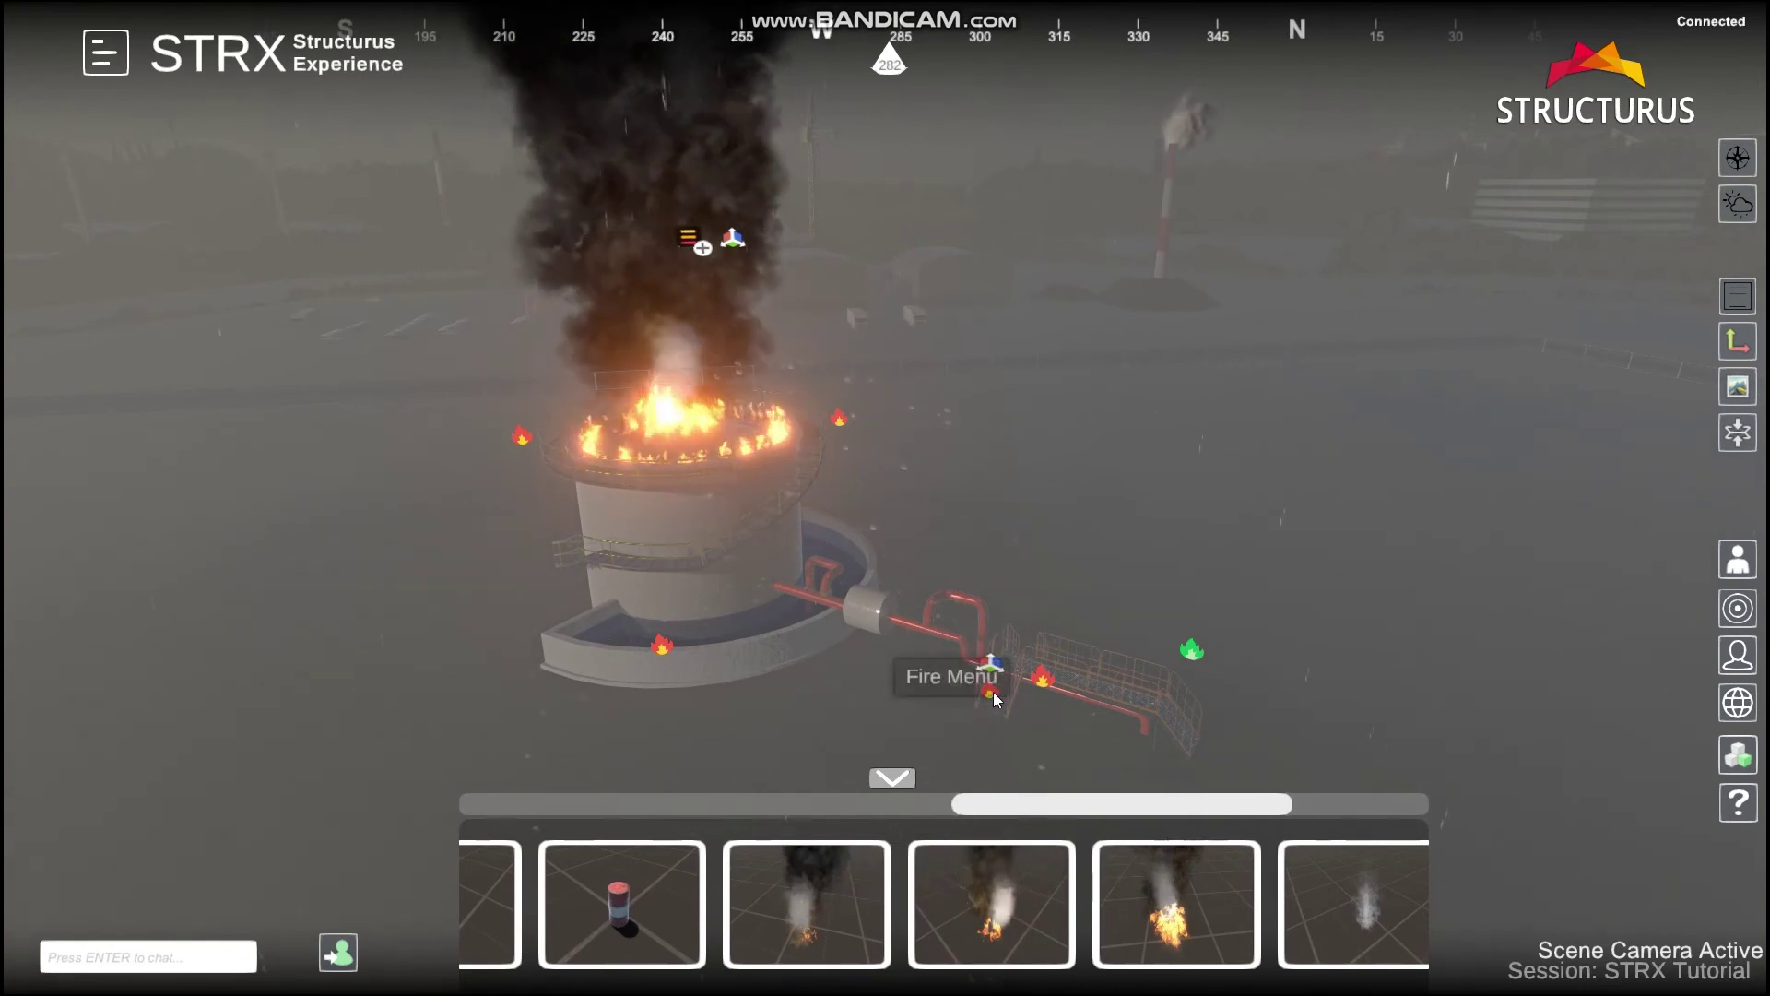
{"action": "left_click", "coordinate": [990, 687]}
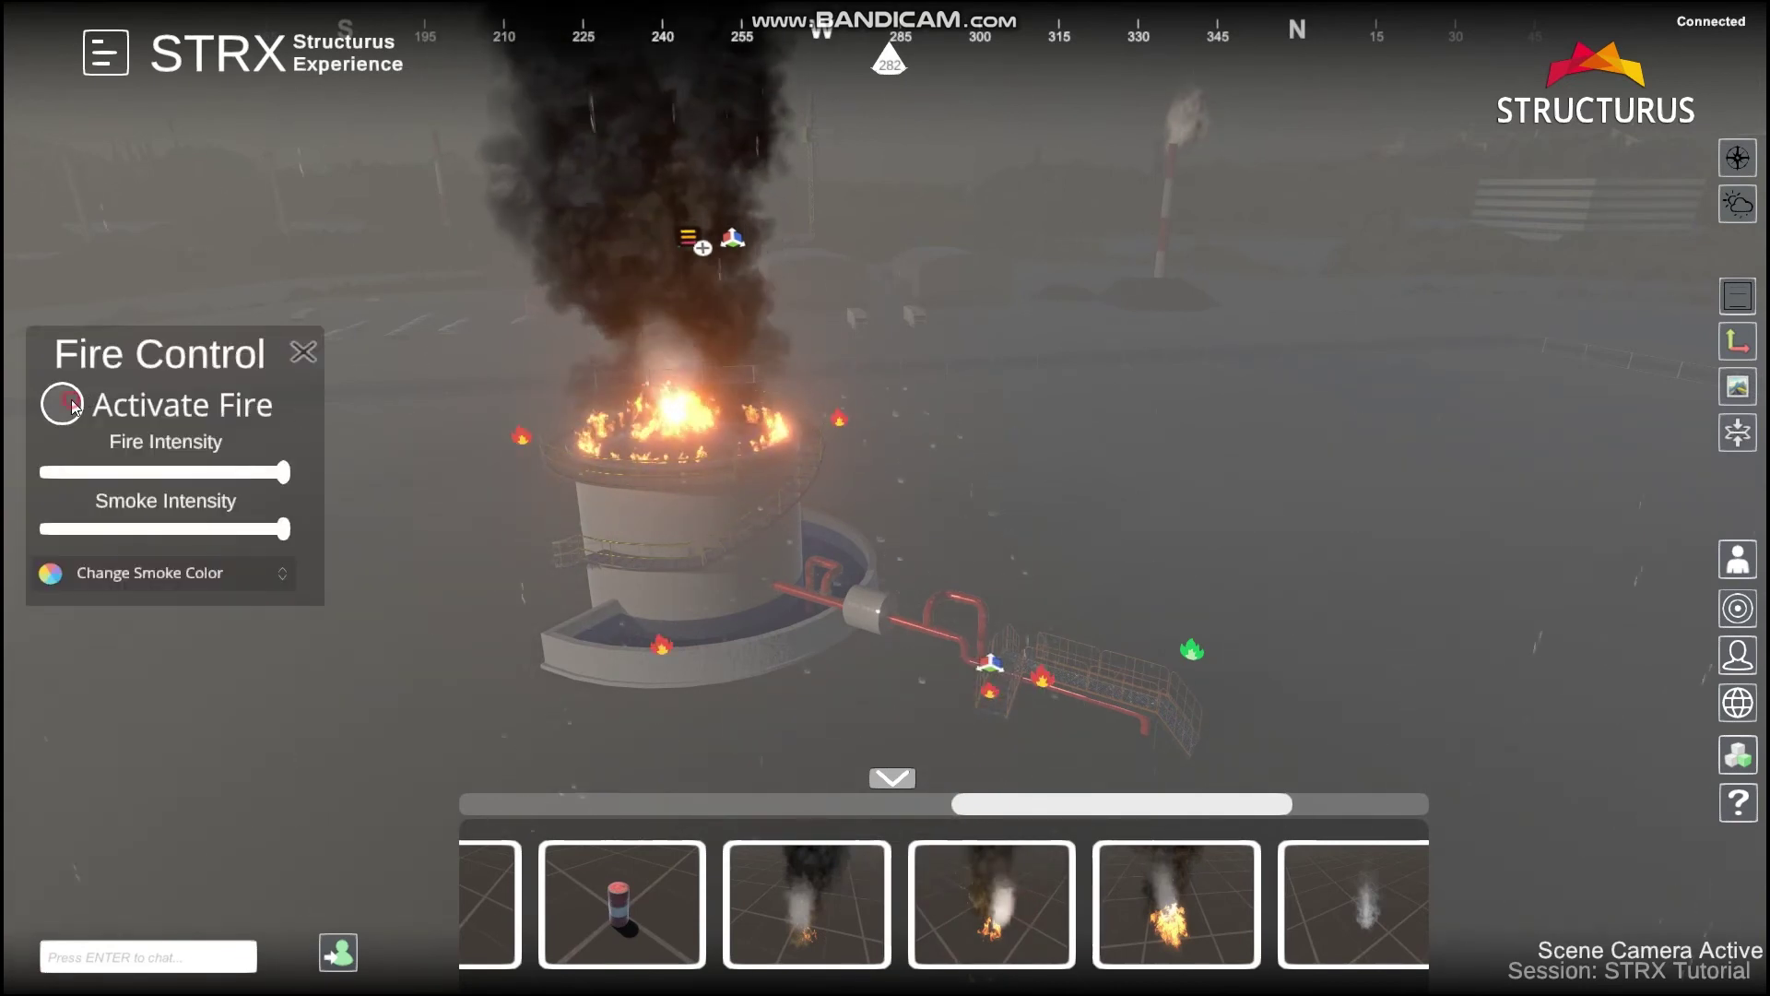
Step: Place a Large Fire at the white cylinder on the red pipework and open its fire controls
{"action": "left_click_drag", "start_coordinate": [1105, 927], "coordinate": [798, 688]}
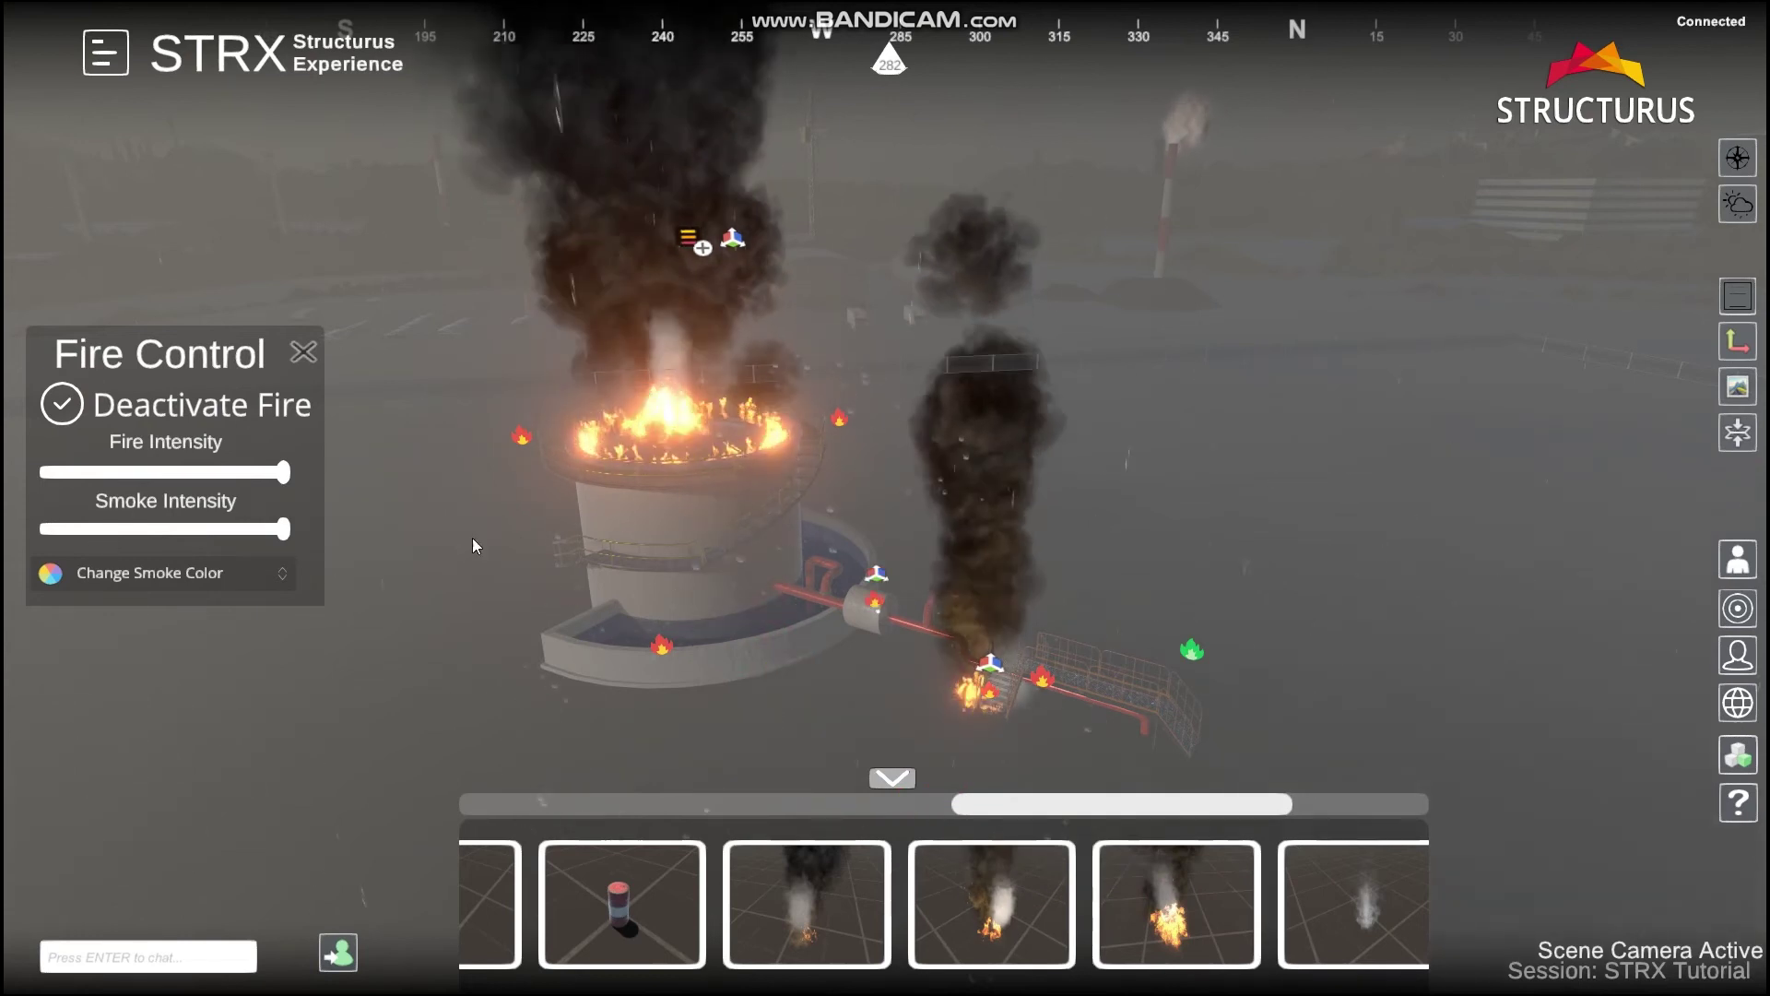
{"action": "left_click", "coordinate": [871, 599]}
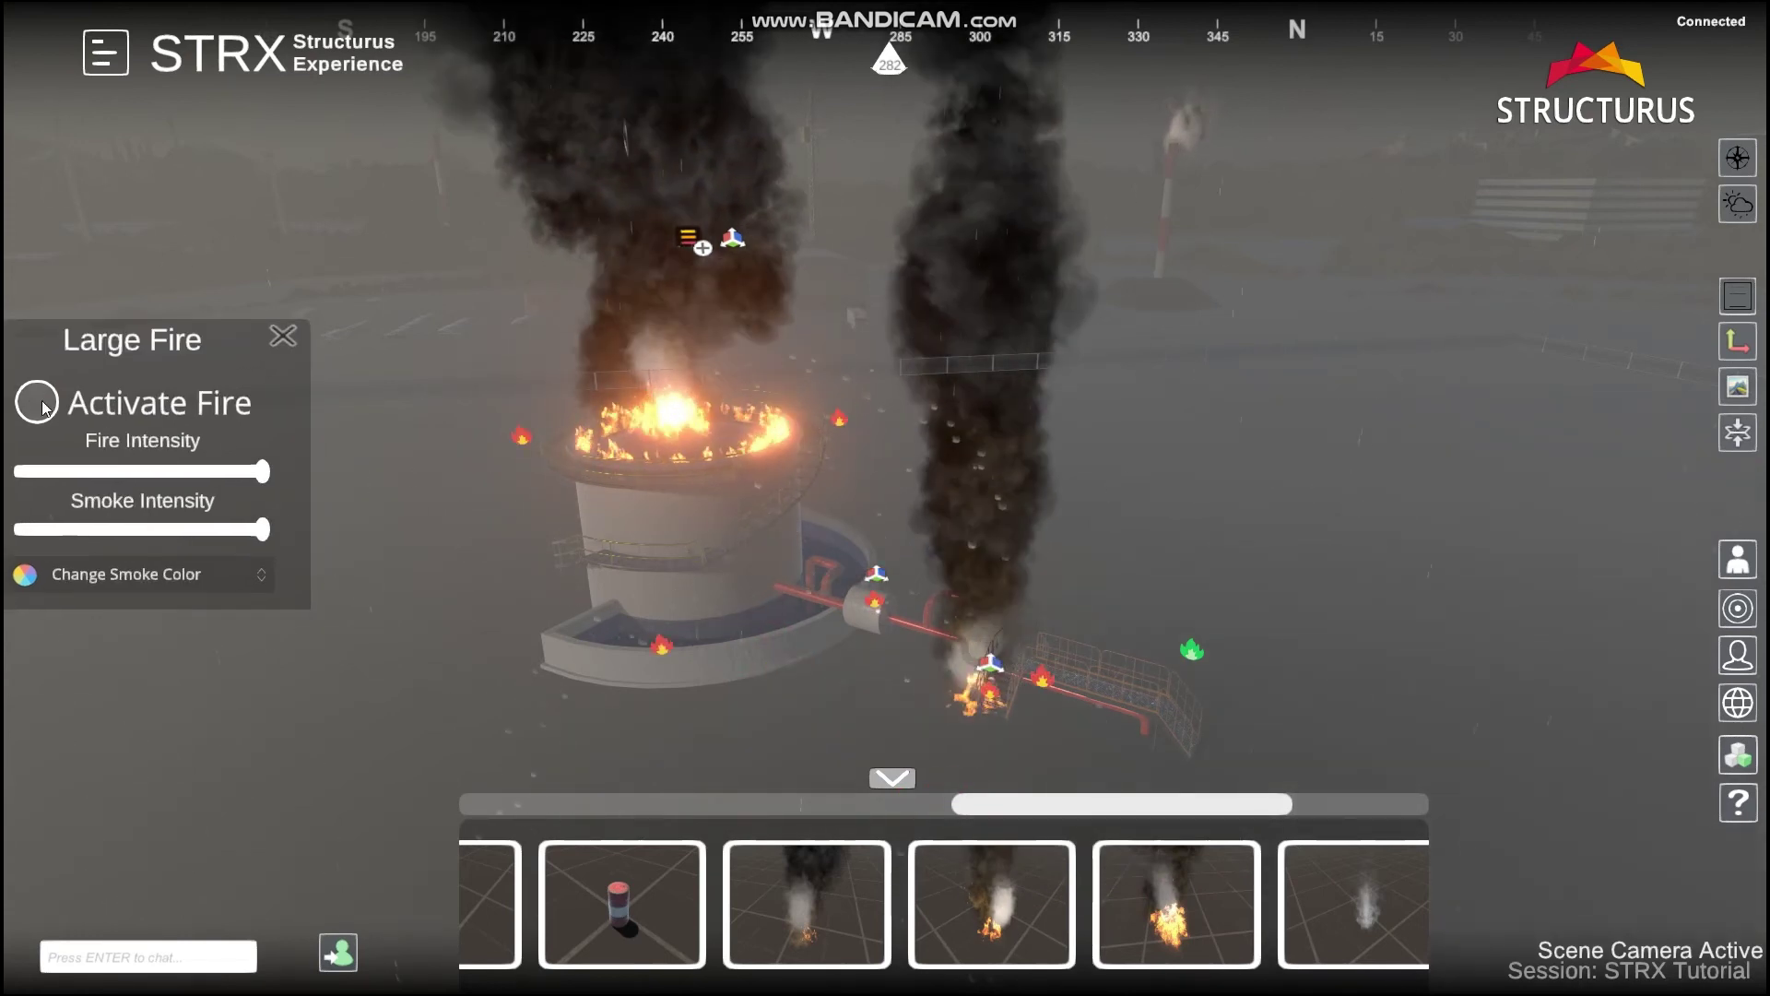